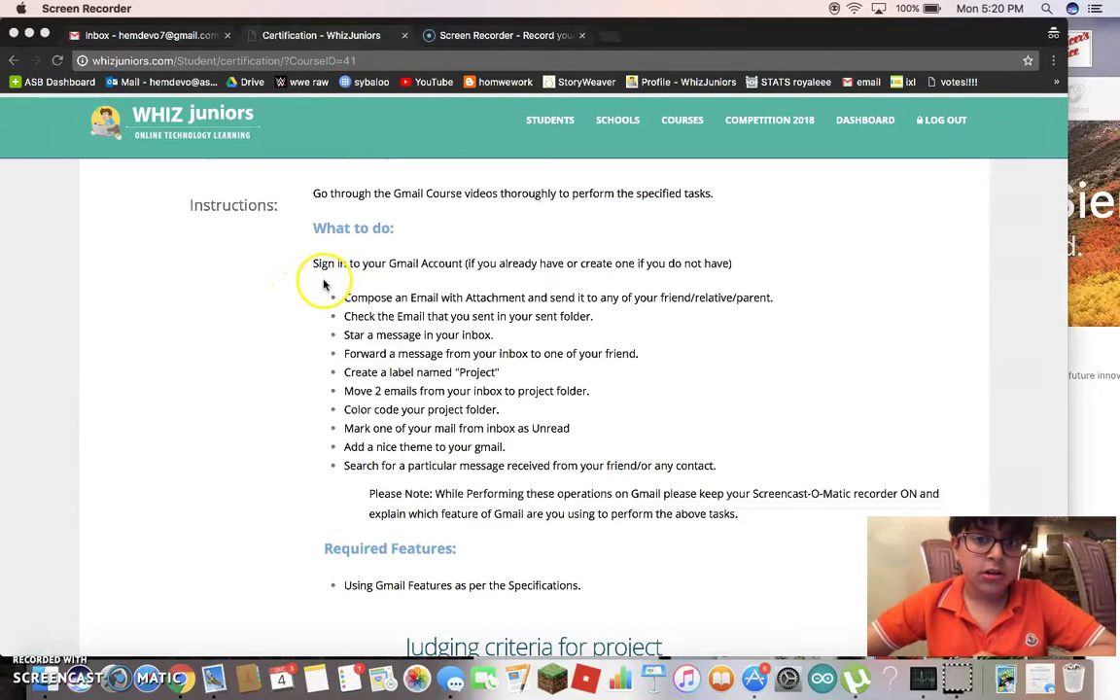
# Discard the empty draft, highlight the compose-with-attachment task in the certification list, and return to the inbox.
pyautogui.click(151, 36)
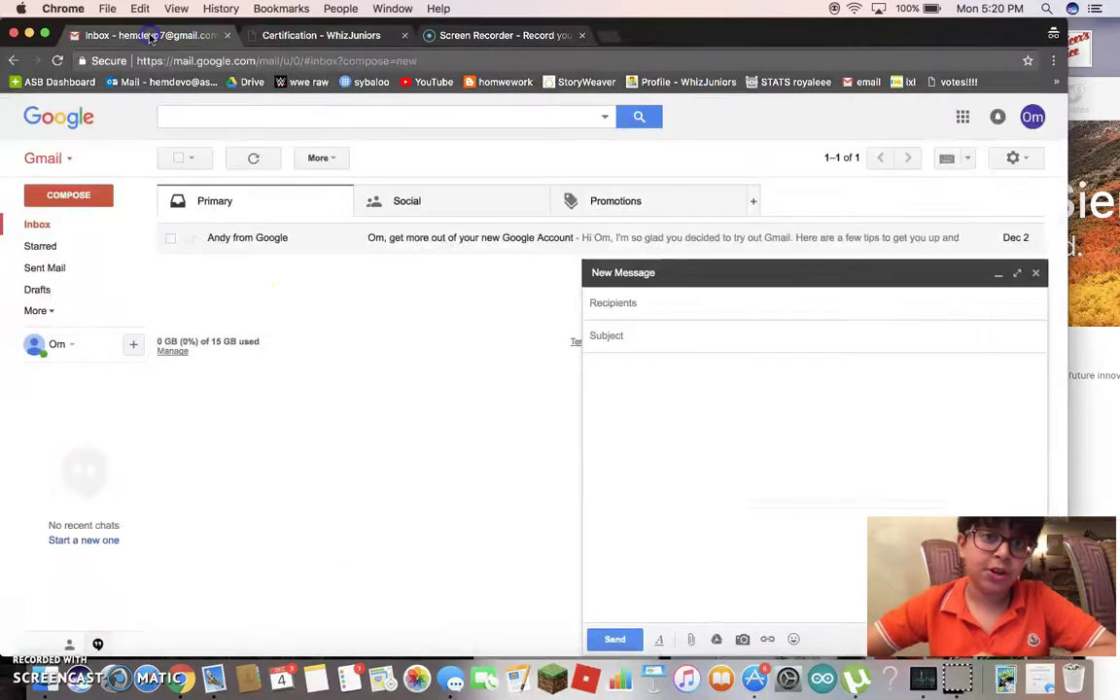
pyautogui.click(1035, 273)
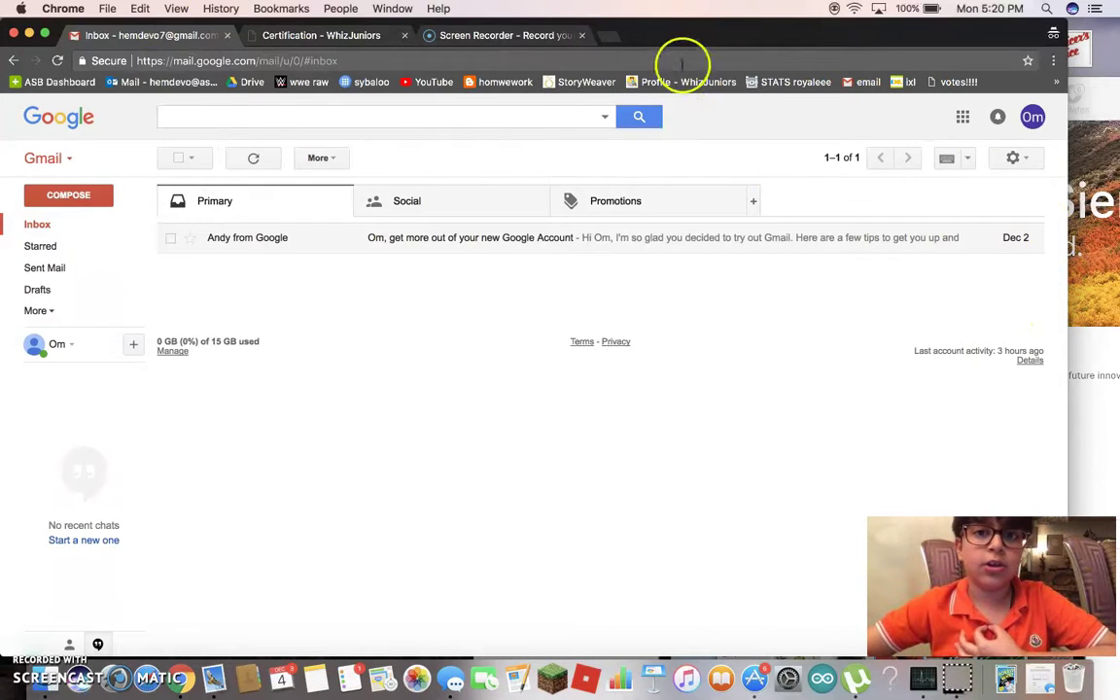
pyautogui.click(485, 37)
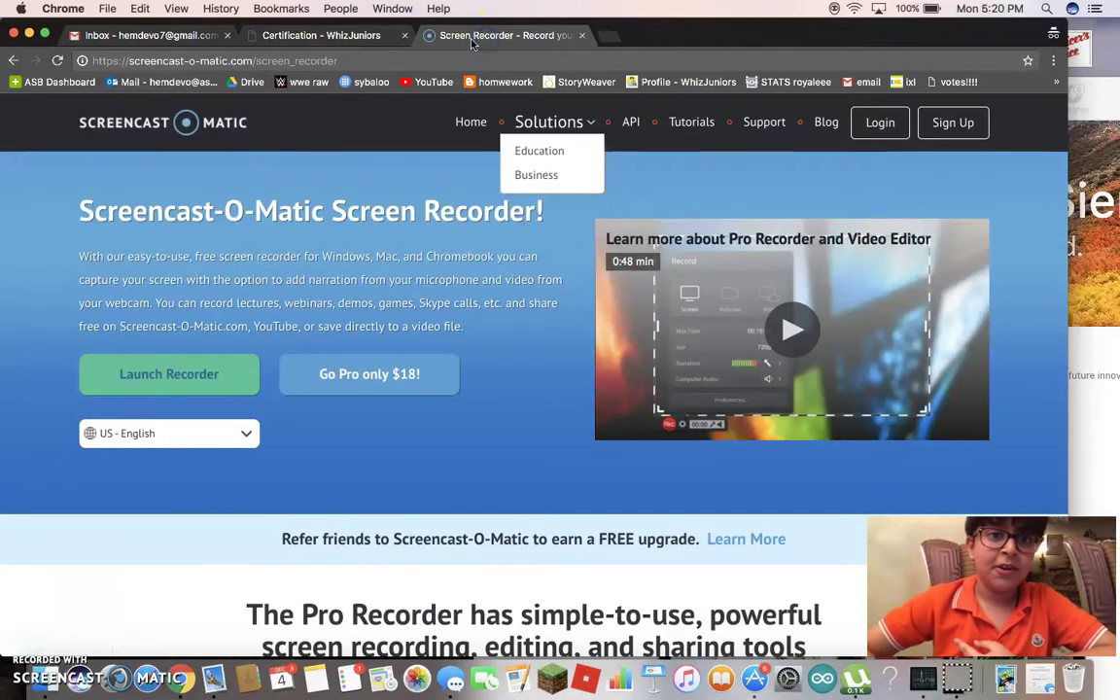
pyautogui.click(325, 35)
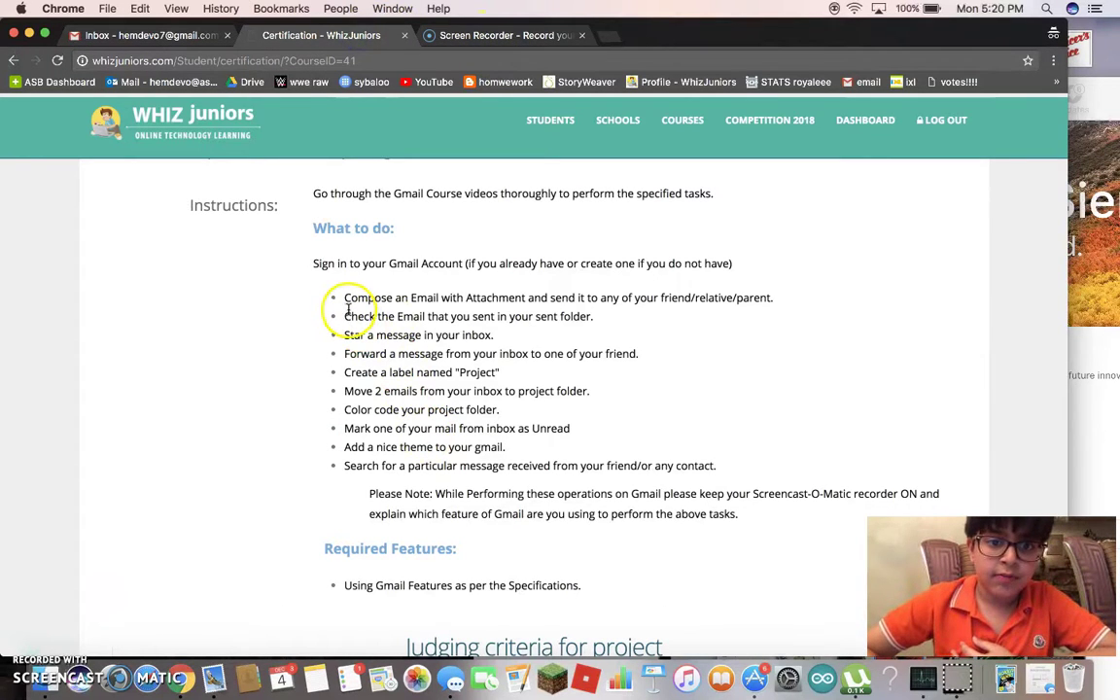
pyautogui.moveTo(774, 297)
pyautogui.mouseDown()
pyautogui.moveTo(346, 263)
pyautogui.moveTo(302, 293)
pyautogui.mouseUp()
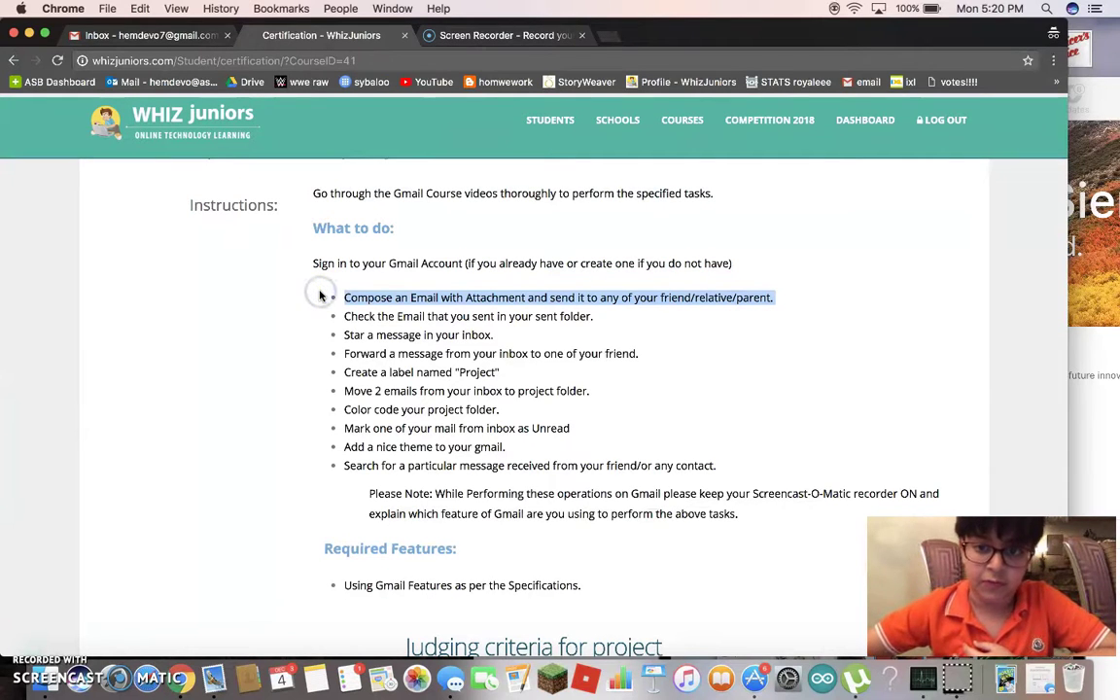
pyautogui.click(249, 34)
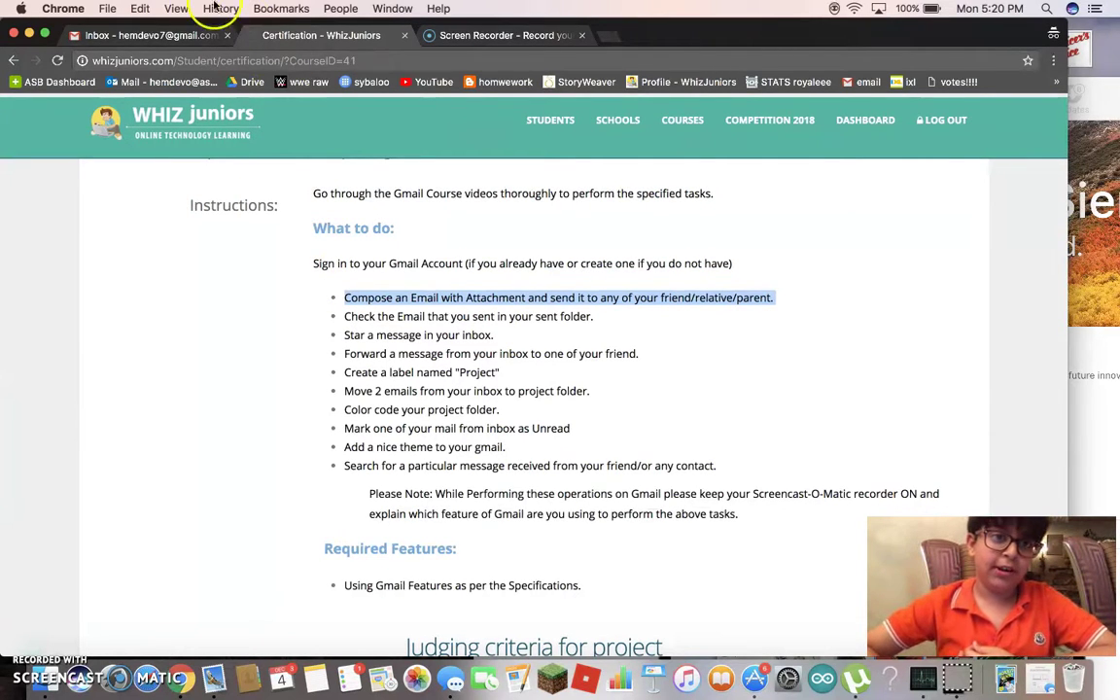
pyautogui.click(146, 35)
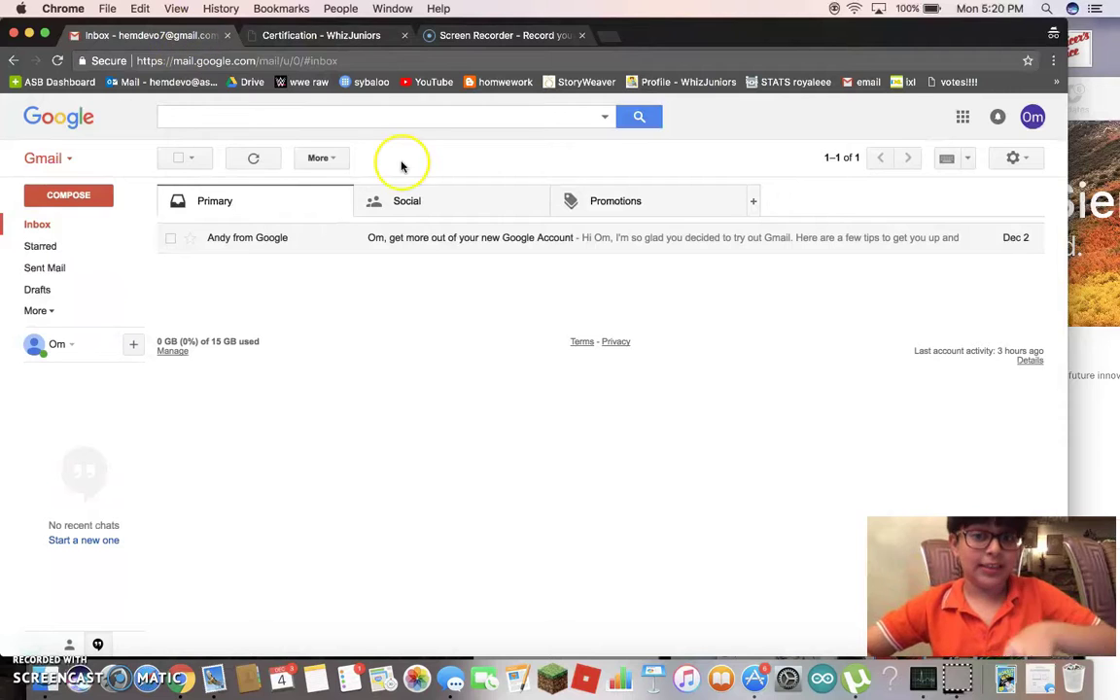
# Start a new message addressed to the suggested WhizJuniors contact.
pyautogui.click(86, 195)
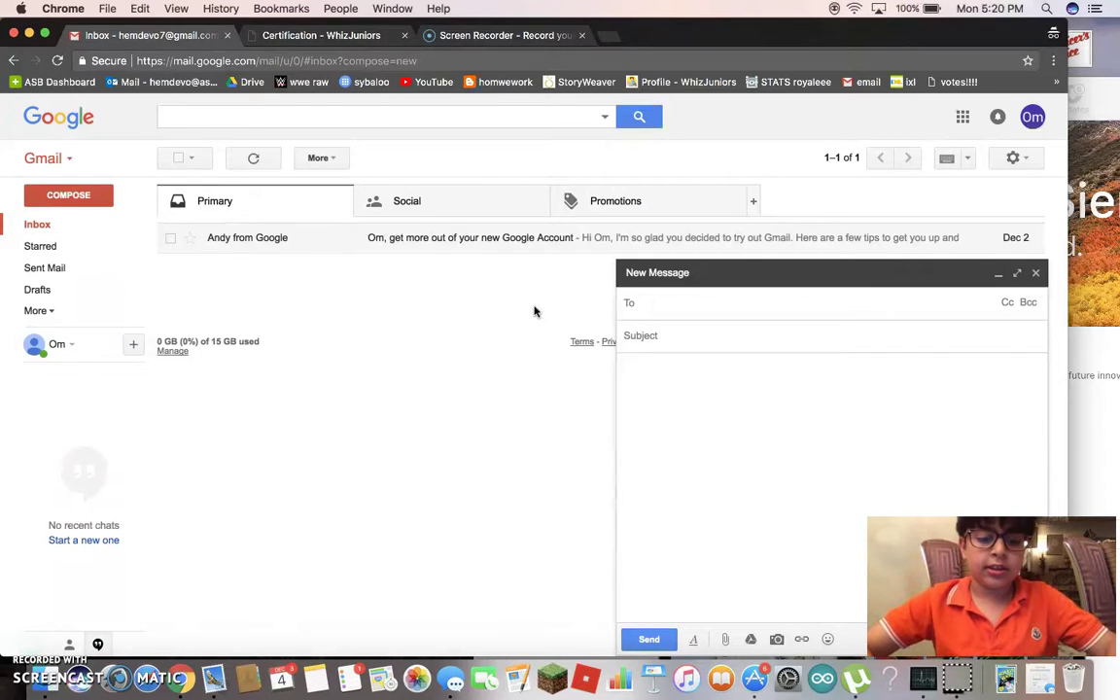
pyautogui.write('che')
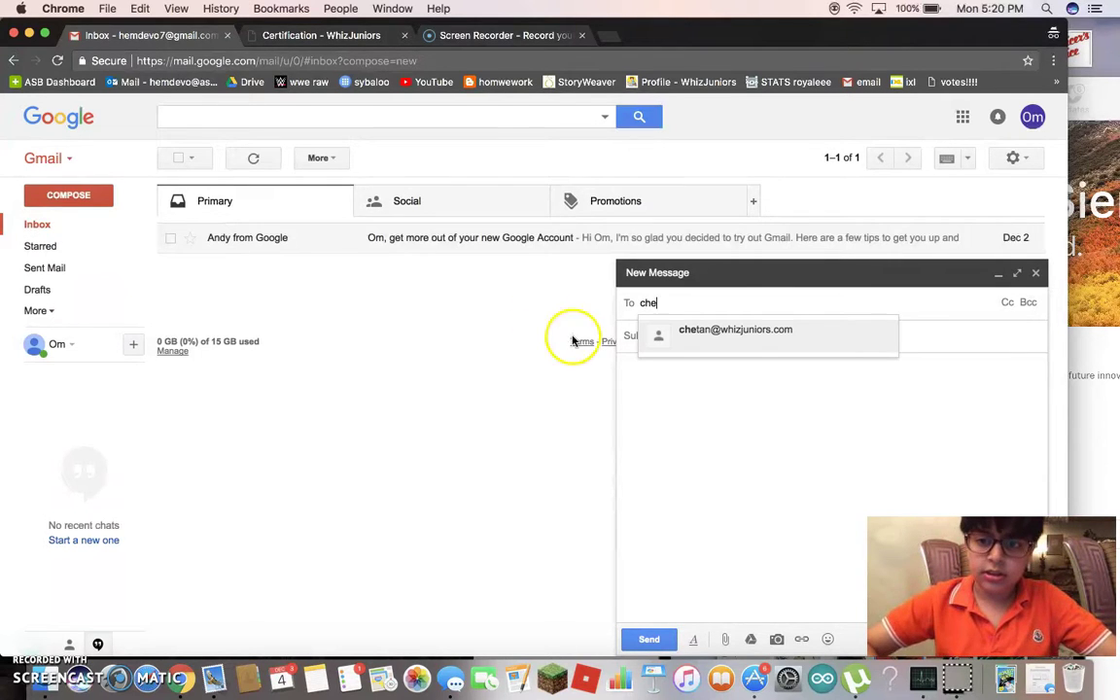
pyautogui.click(752, 340)
pyautogui.click(734, 336)
pyautogui.write('Gmail')
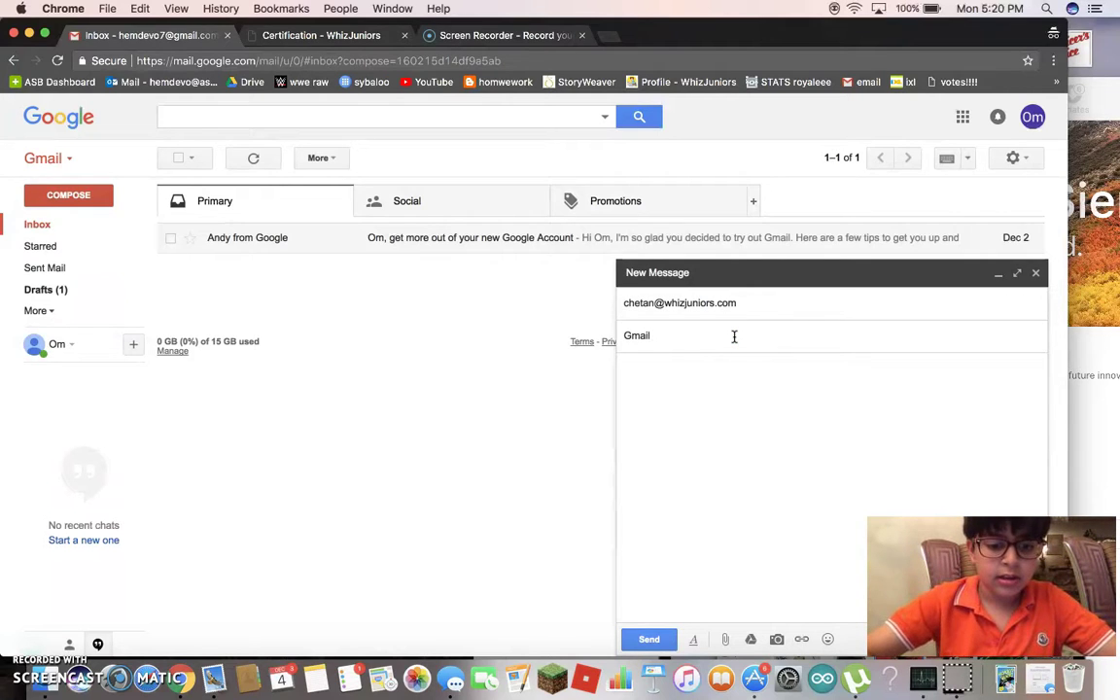
# Enter subject 'Gmail whiz certification' and a body saying the topic is Gmail, correcting 'juniours' to 'juniors'.
pyautogui.write('whiz certification')
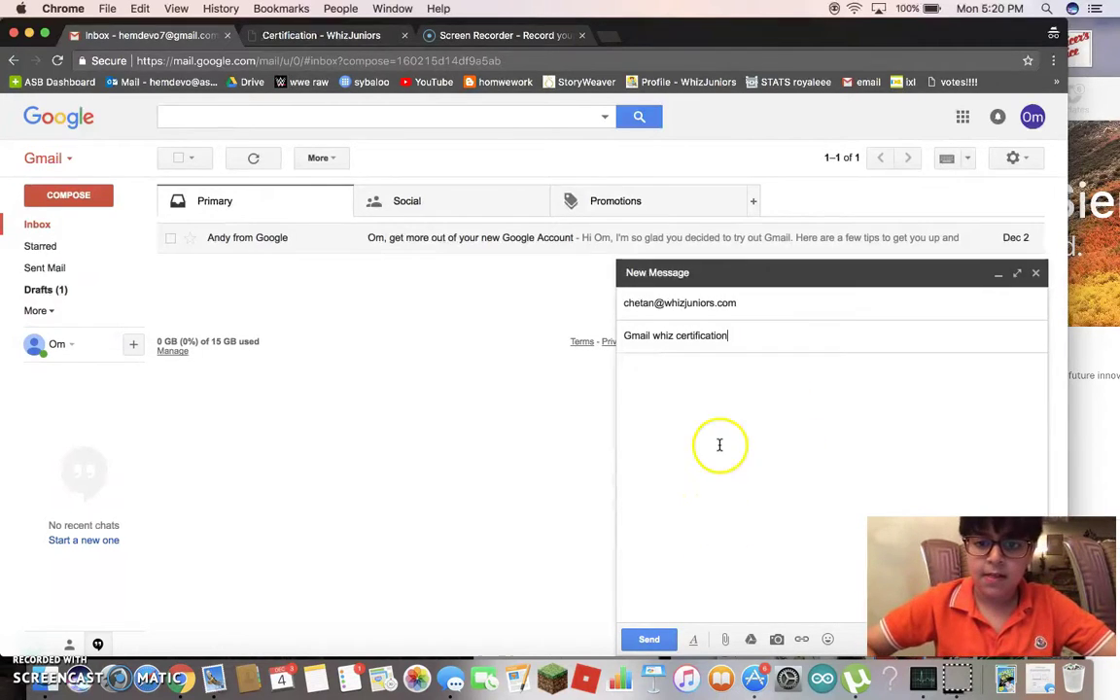
pyautogui.click(712, 431)
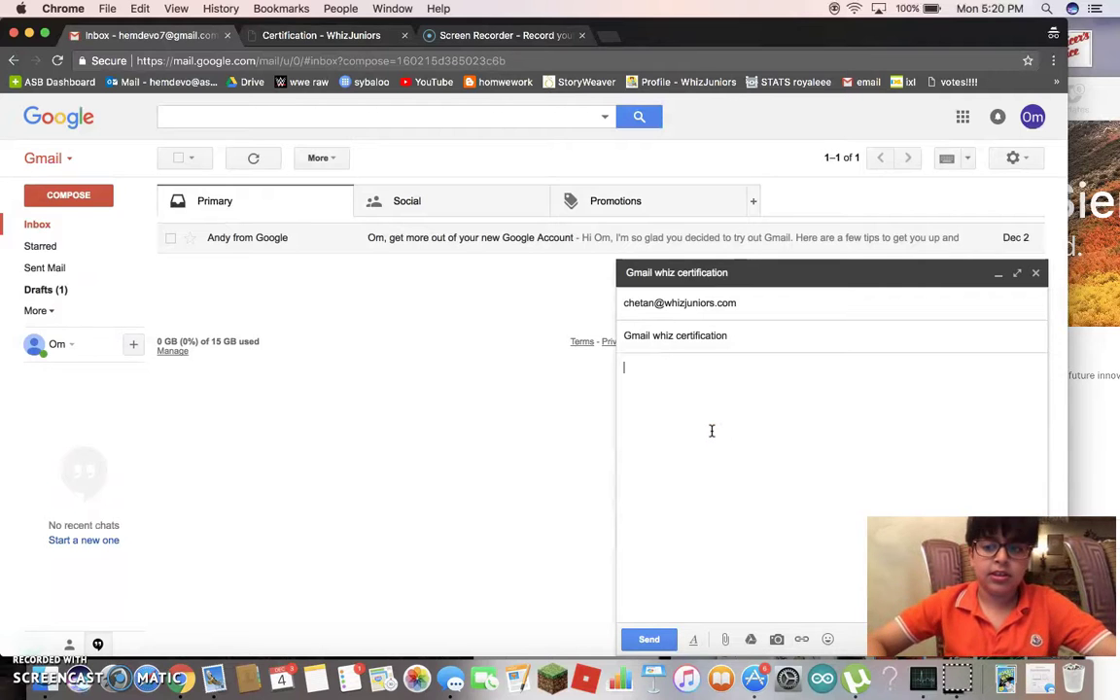
pyautogui.write('This is my certi')
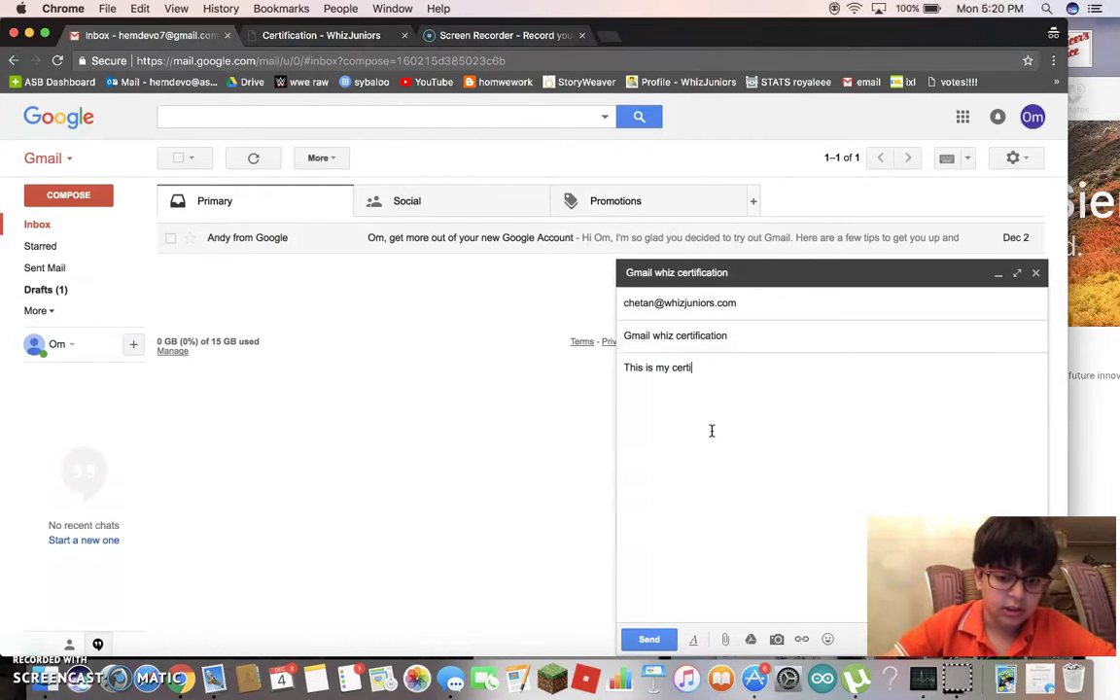
pyautogui.write('fication for whiz j')
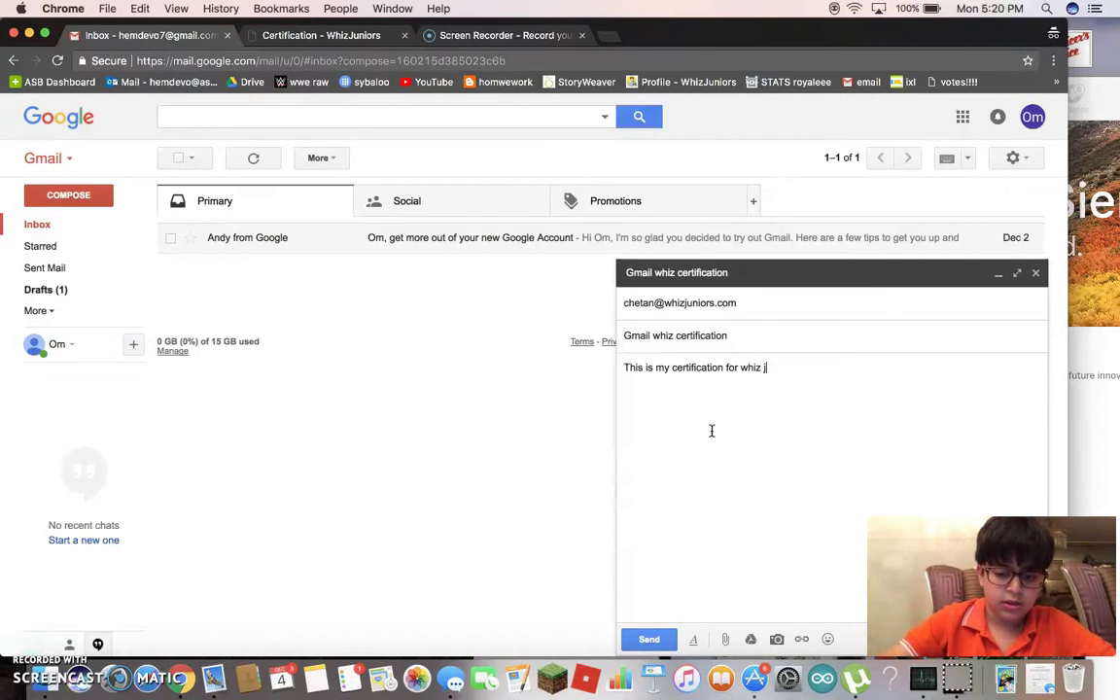
pyautogui.write('uniours and the')
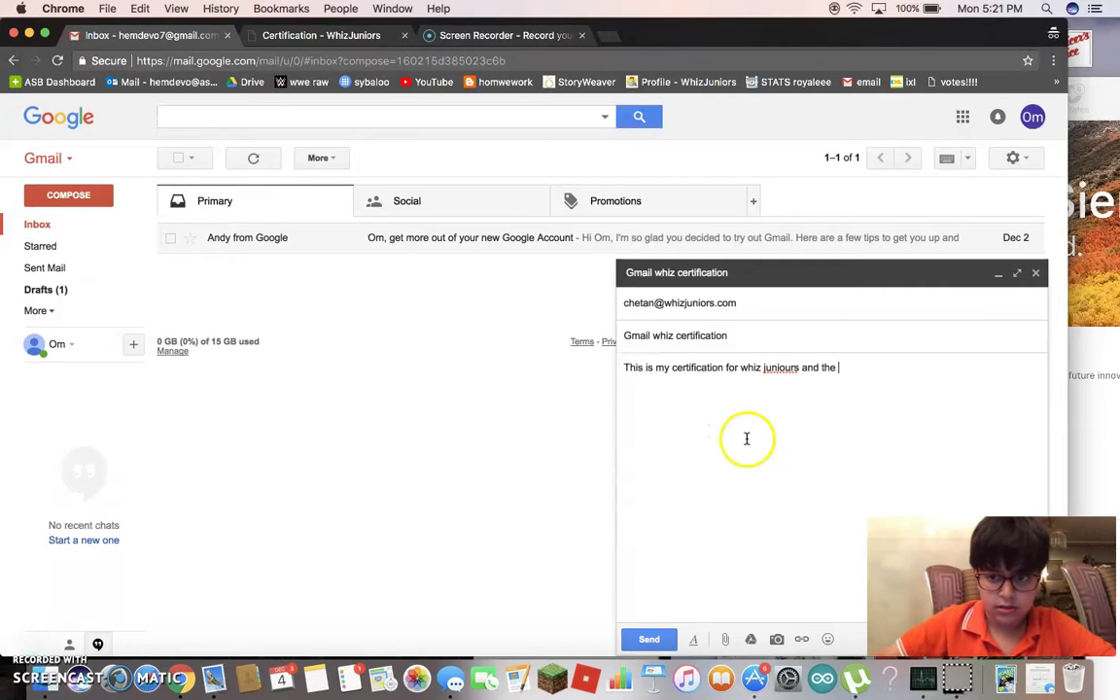
pyautogui.rightClick(790, 372)
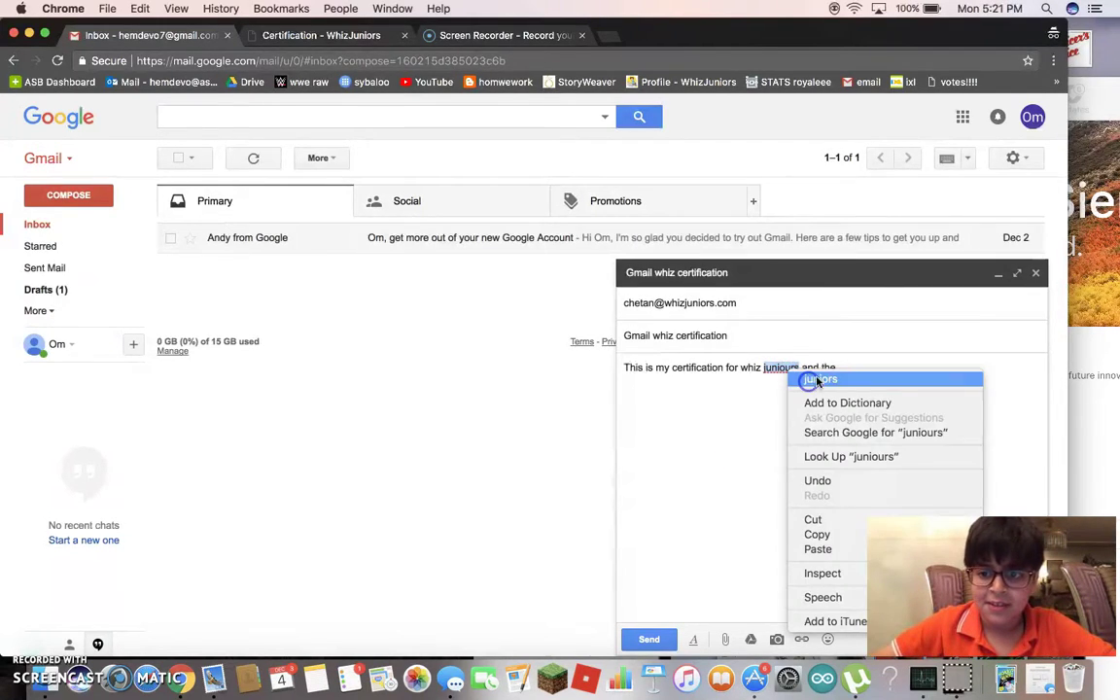
pyautogui.click(837, 378)
pyautogui.write('topic')
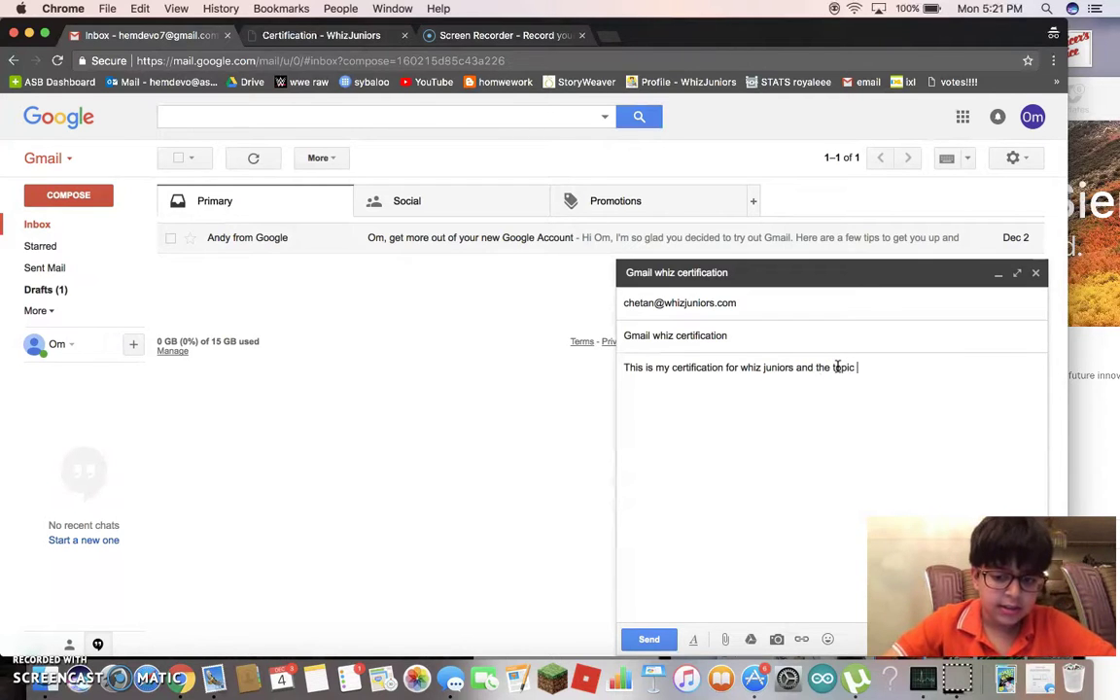
pyautogui.write('is gmail')
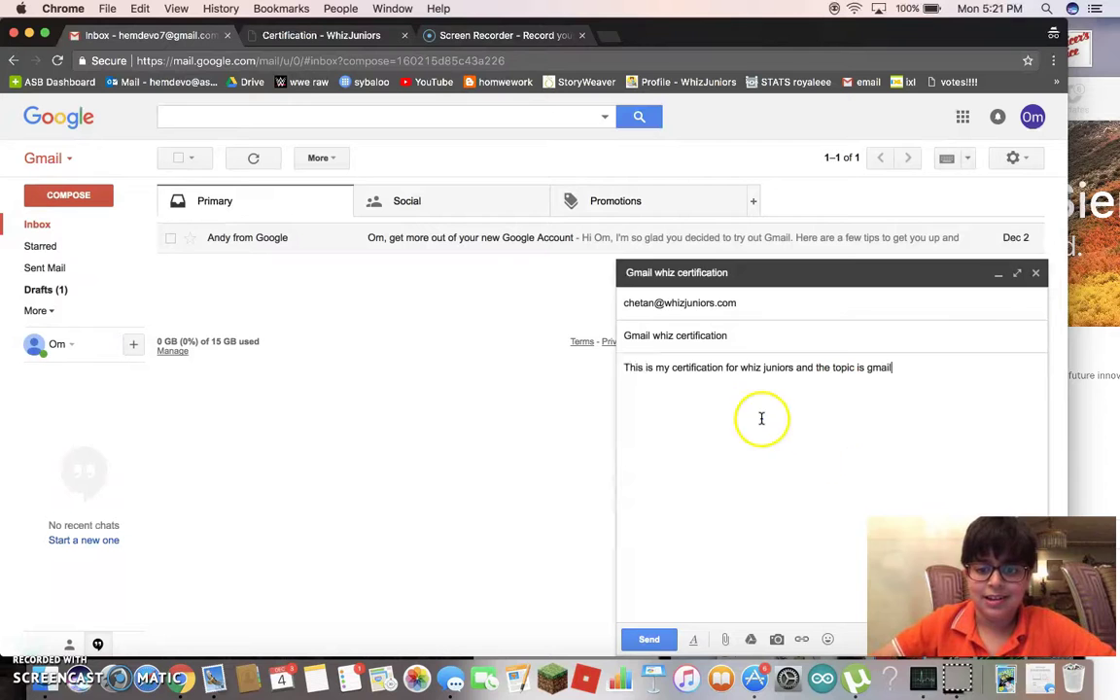
# Attach the Desktop image ].png to the certification message and send it to WhizJuniors.
pyautogui.click(723, 639)
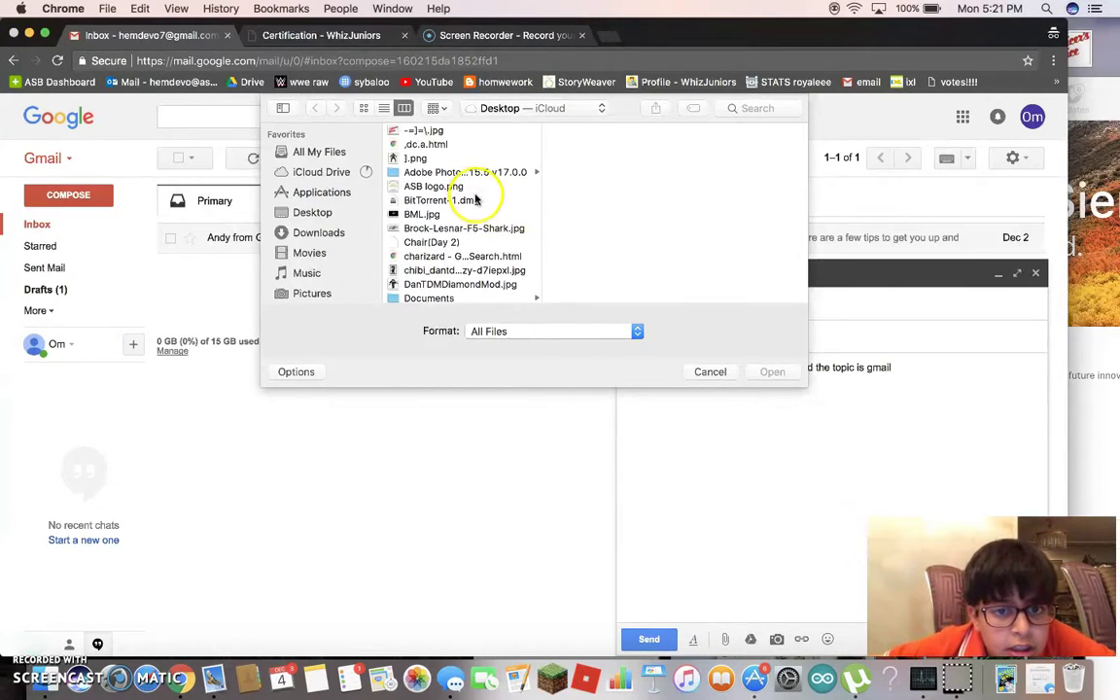
pyautogui.scroll(-1, 476, 209)
pyautogui.scroll(-5, 479, 233)
pyautogui.scroll(-2, 479, 239)
pyautogui.scroll(3, 479, 239)
pyautogui.scroll(5, 479, 233)
pyautogui.click(737, 111)
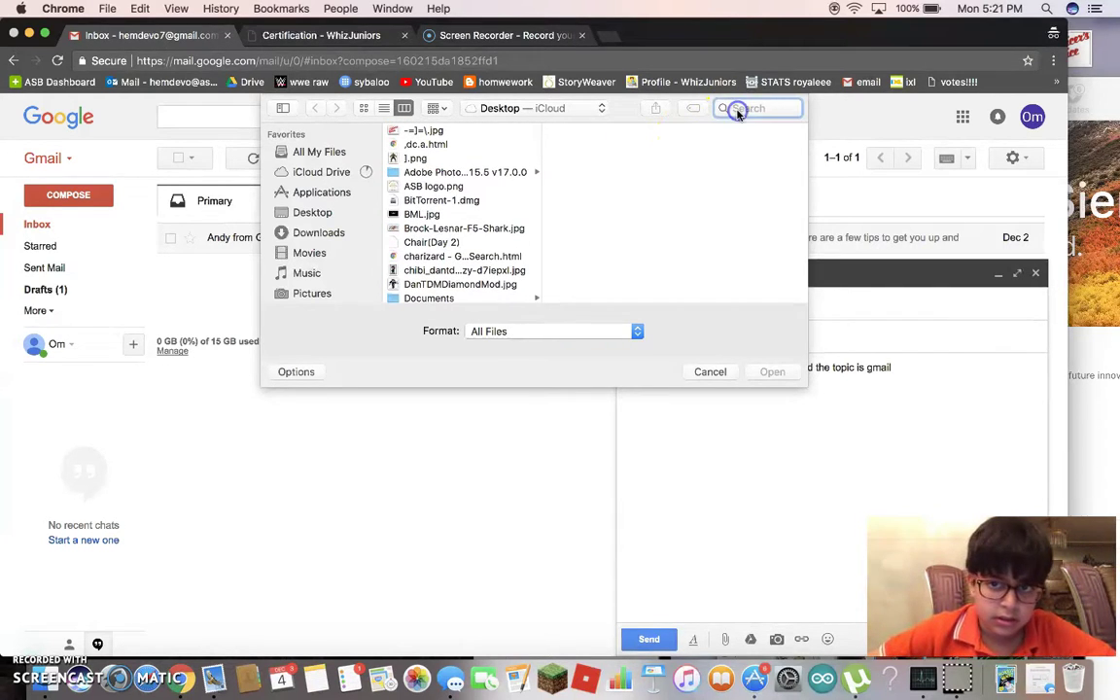
pyautogui.write('clo')
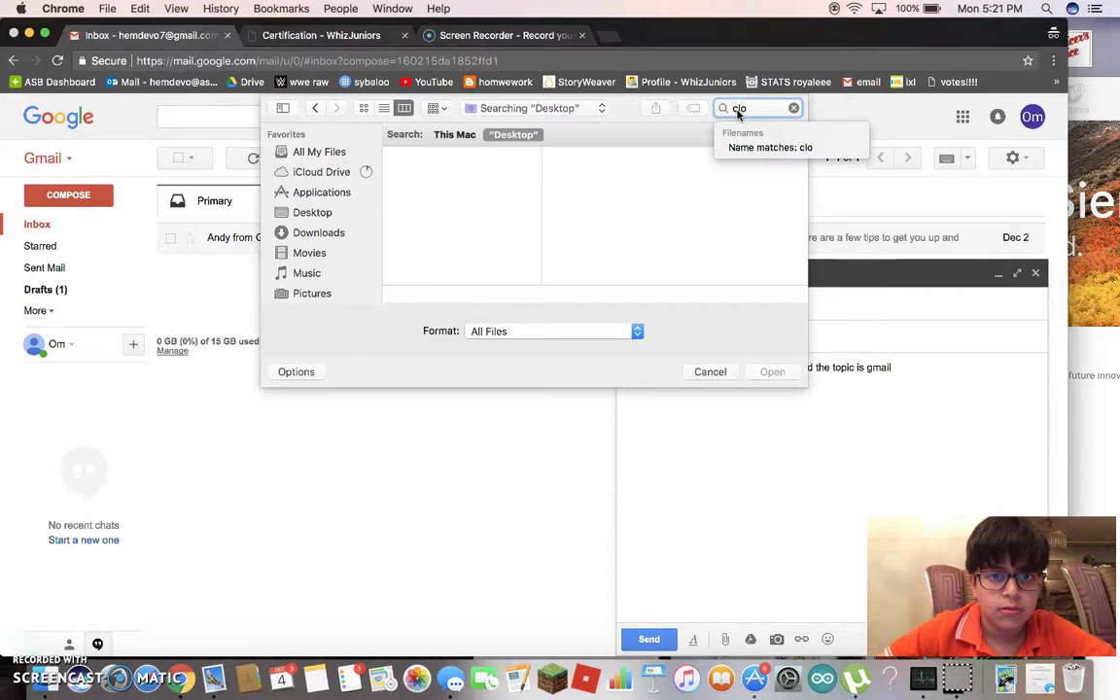
pyautogui.press('BackSpace')
pyautogui.press('BackSpace')
pyautogui.press('BackSpace')
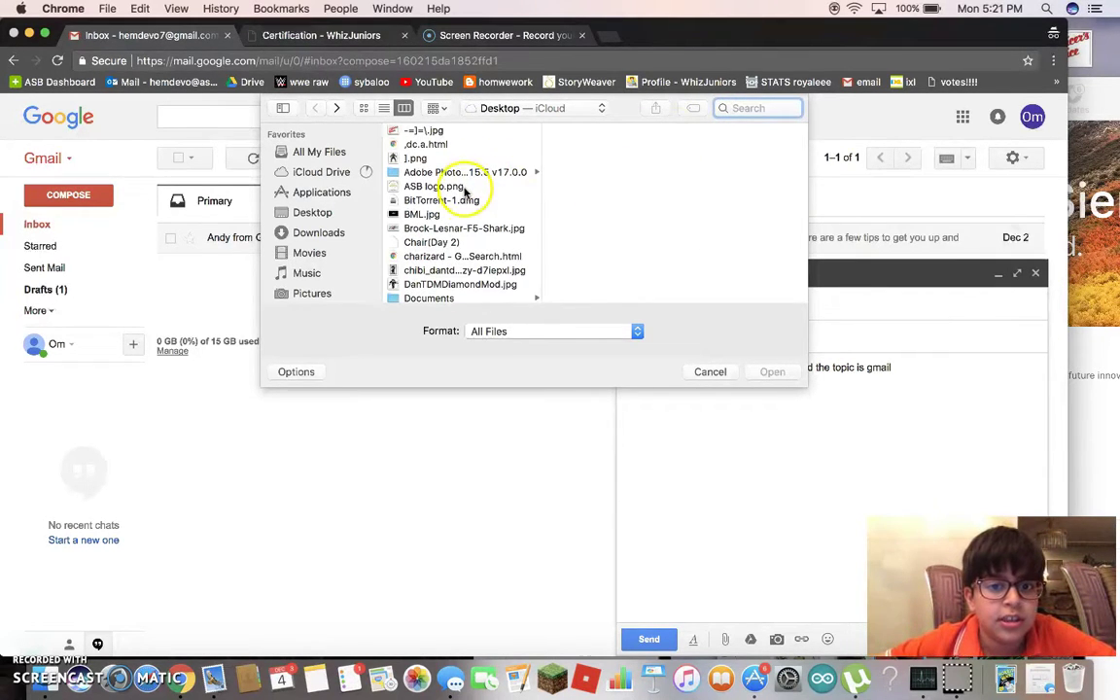
pyautogui.doubleClick(428, 157)
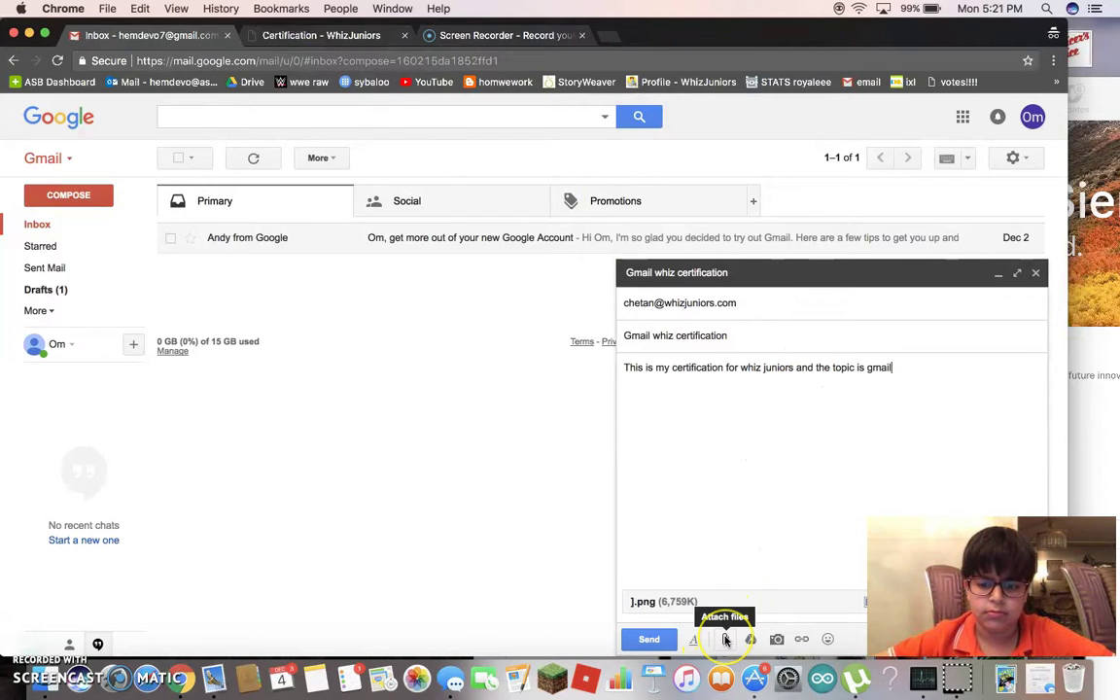
pyautogui.click(725, 597)
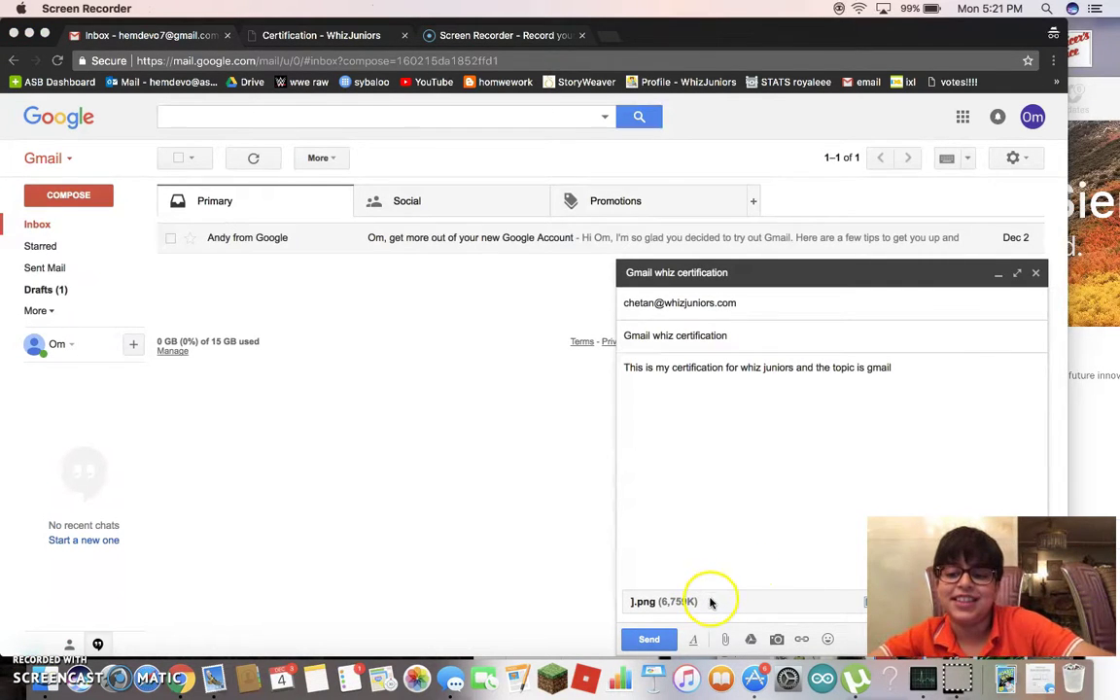
pyautogui.click(643, 641)
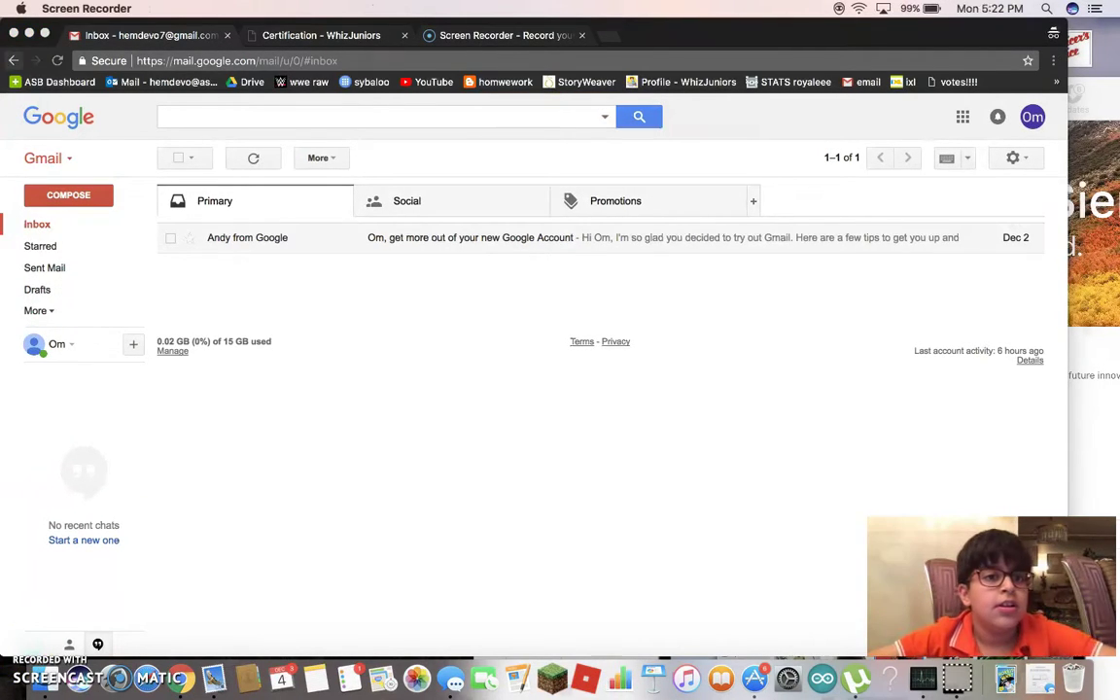
# Highlight the check-sent-email task and confirm the certification email appears in Sent Mail.
pyautogui.click(320, 37)
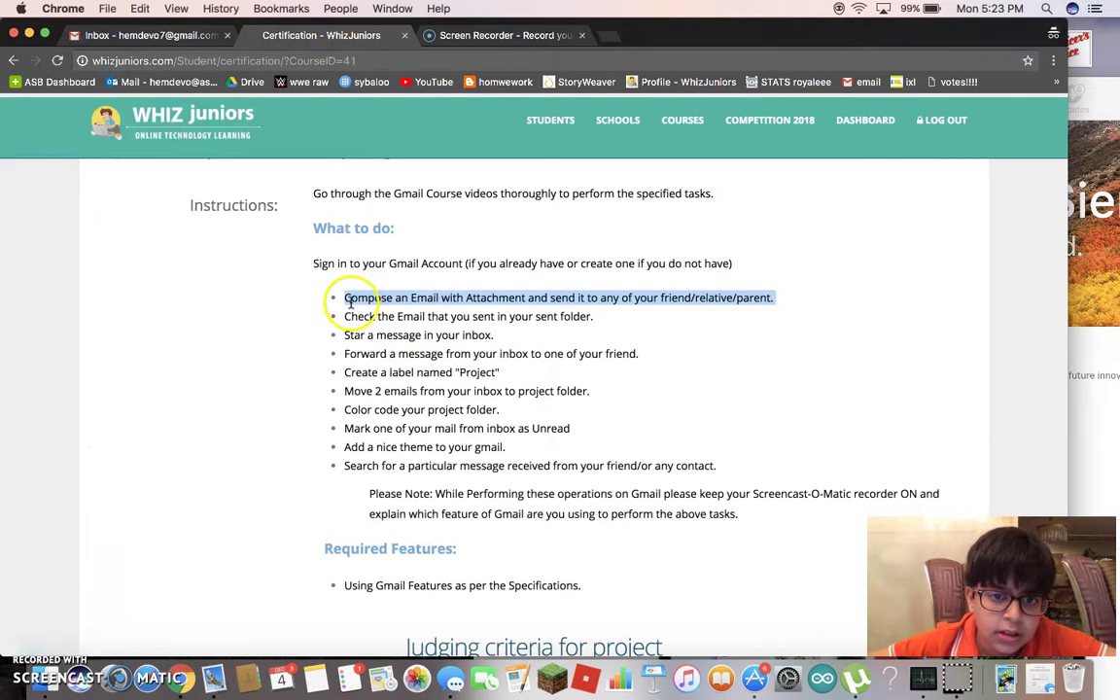
pyautogui.moveTo(356, 316); pyautogui.dragTo(538, 311)
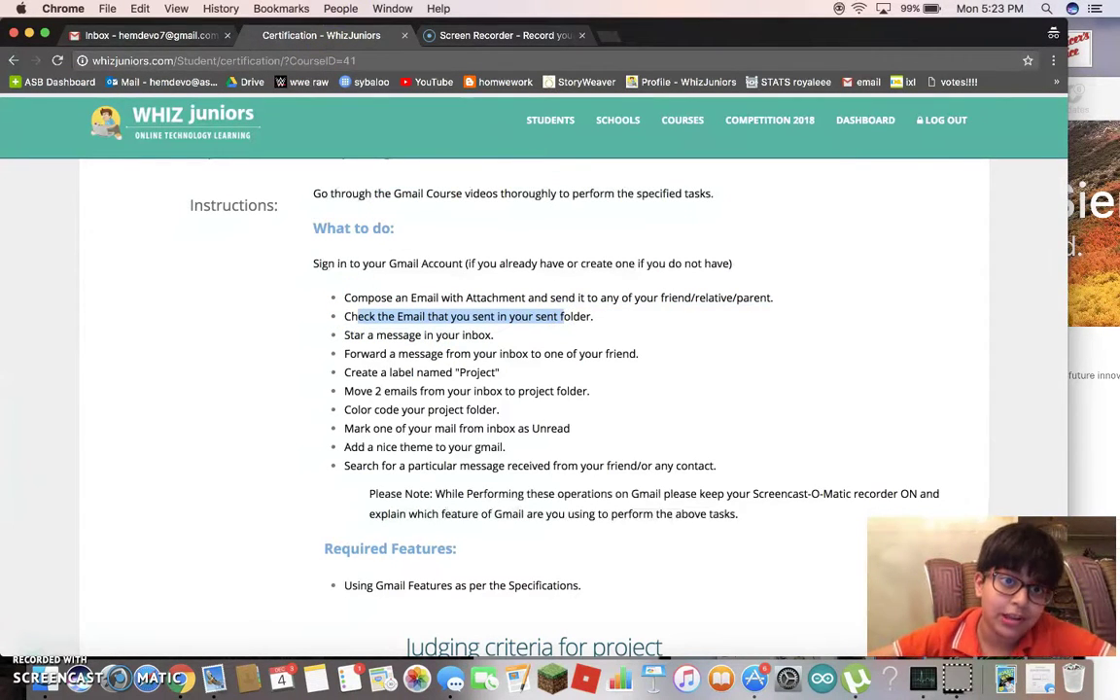
pyautogui.click(155, 35)
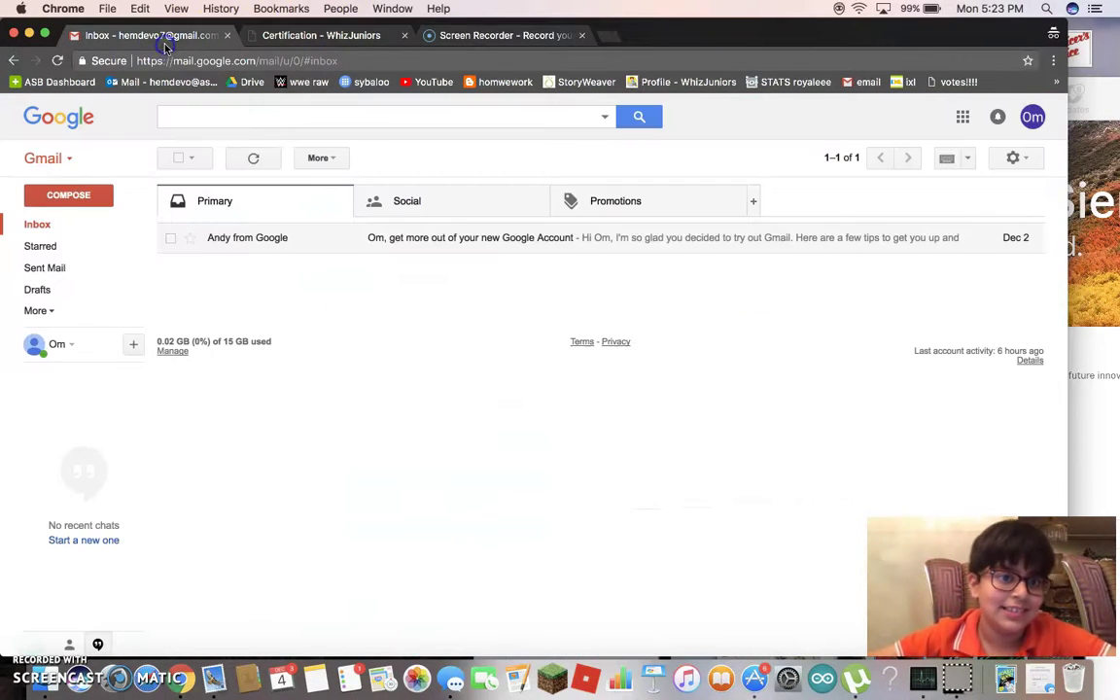
pyautogui.click(82, 268)
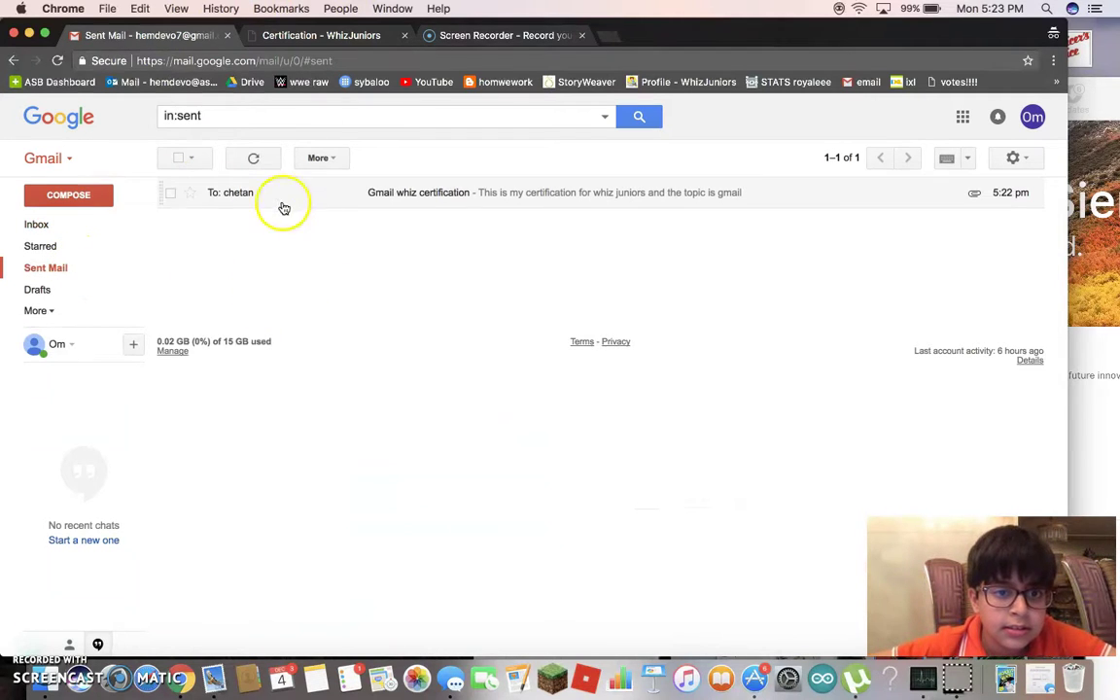
pyautogui.click(53, 233)
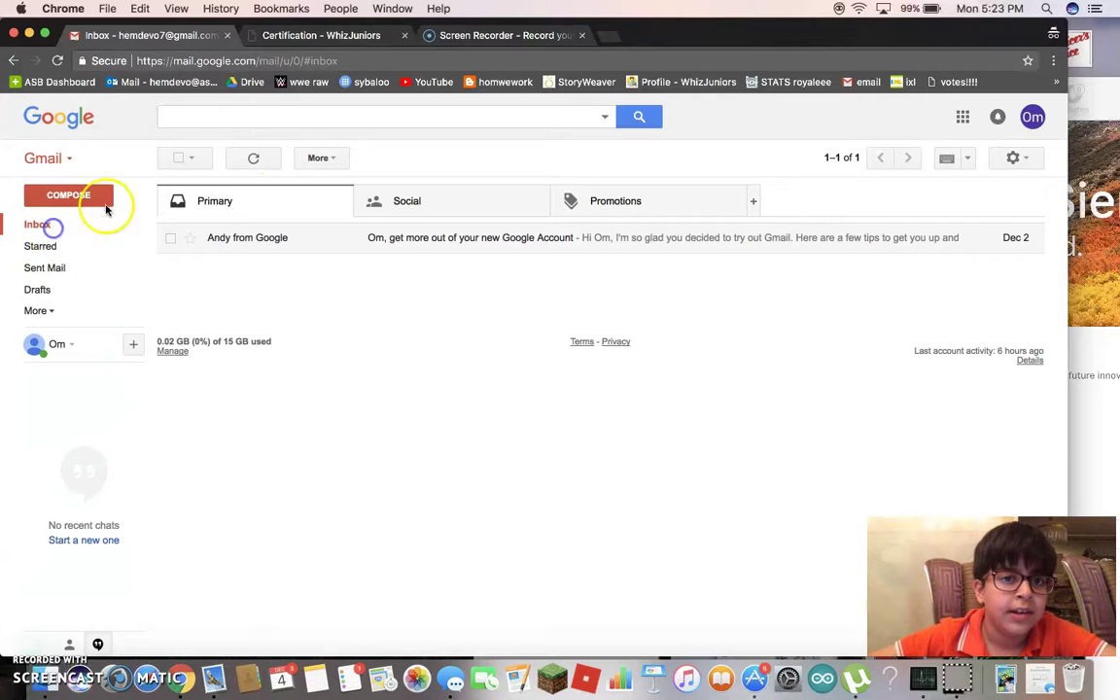
# Highlight the star-a-message task in the certification list and return to the Gmail inbox.
pyautogui.click(312, 36)
pyautogui.moveTo(342, 334); pyautogui.dragTo(442, 339)
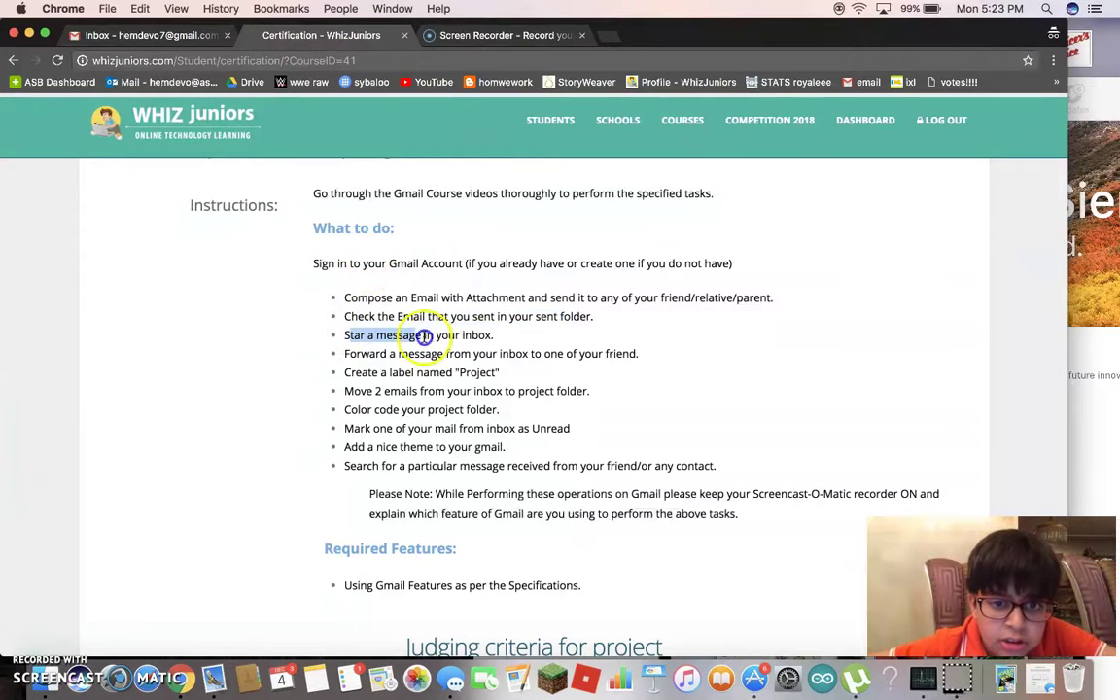
pyautogui.click(171, 35)
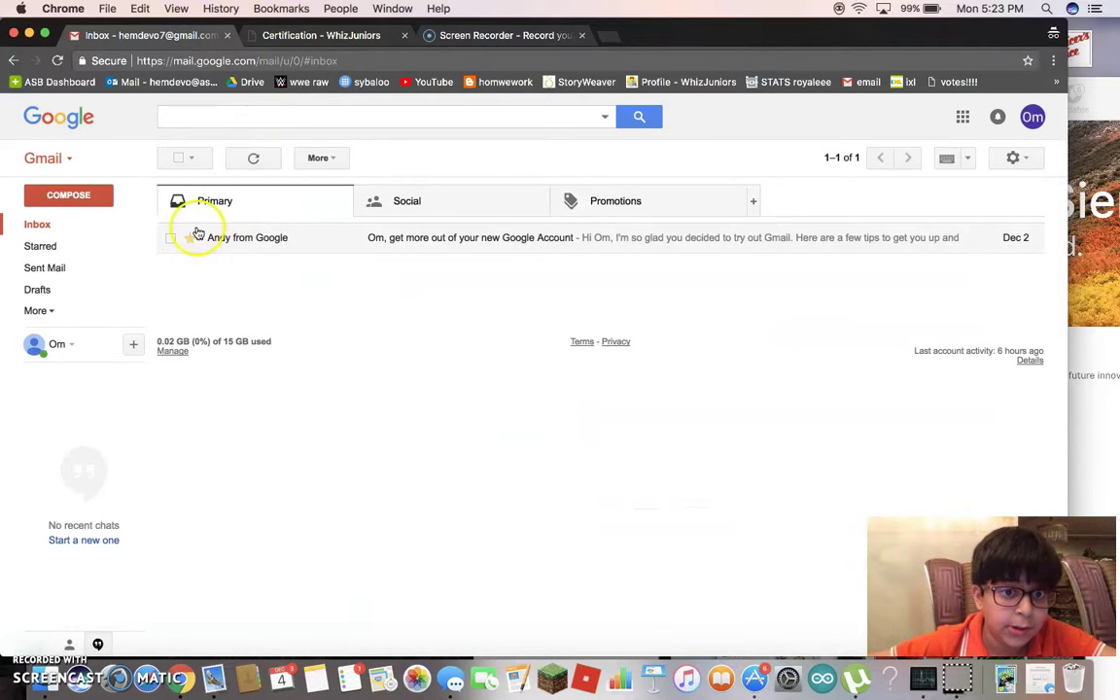
pyautogui.click(309, 36)
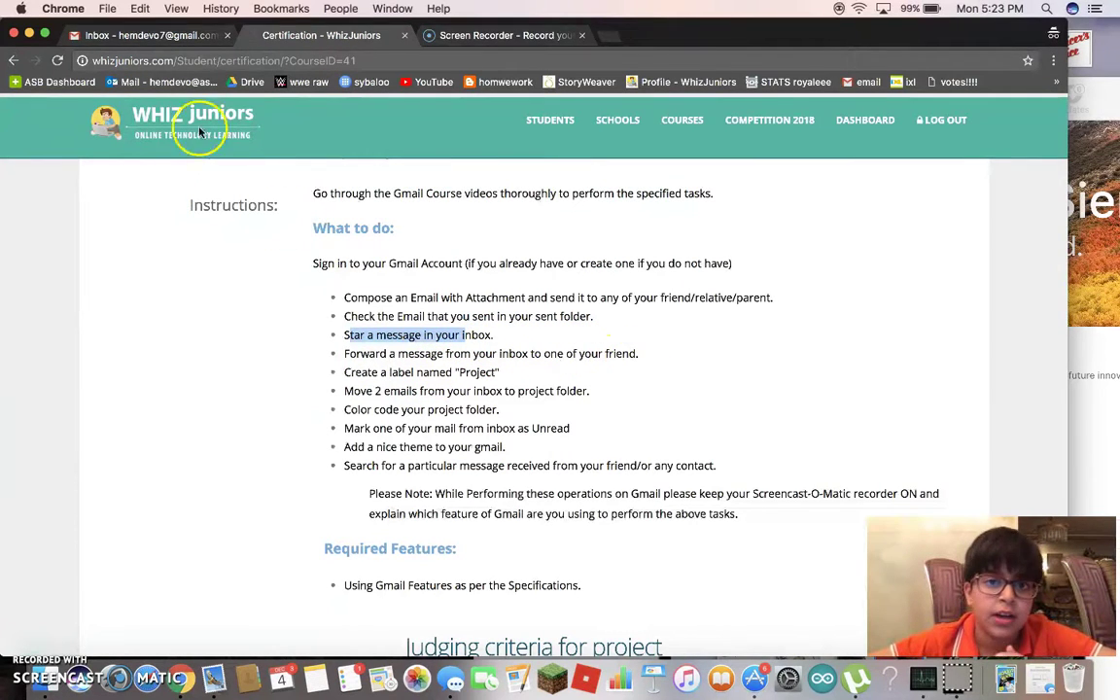
pyautogui.click(160, 37)
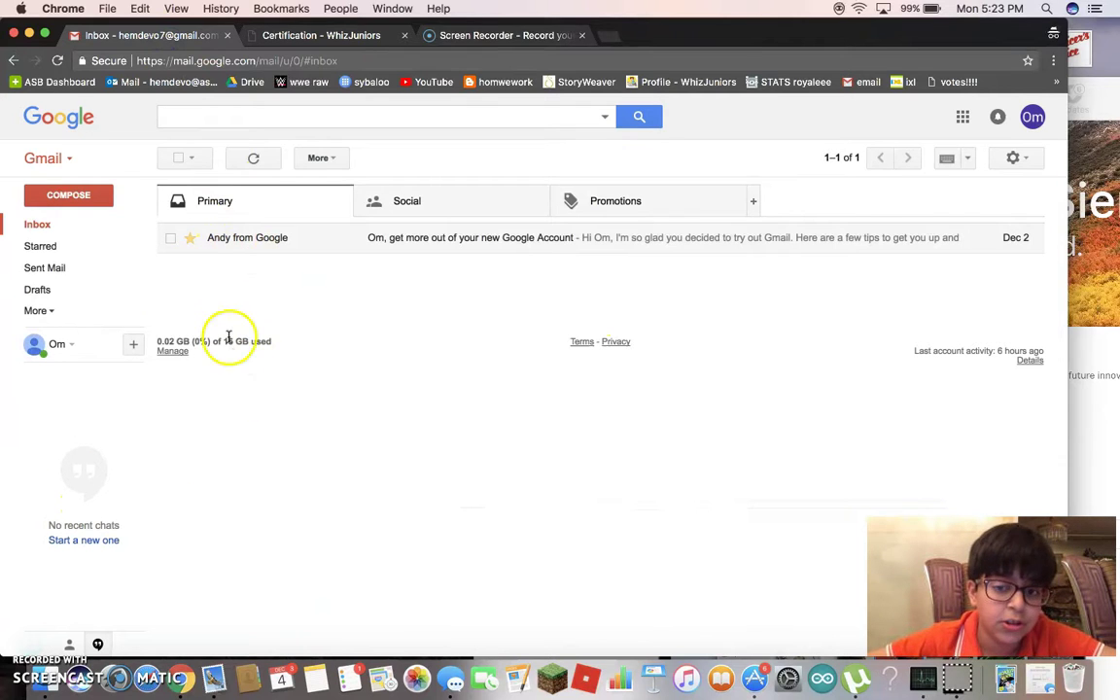
pyautogui.click(31, 639)
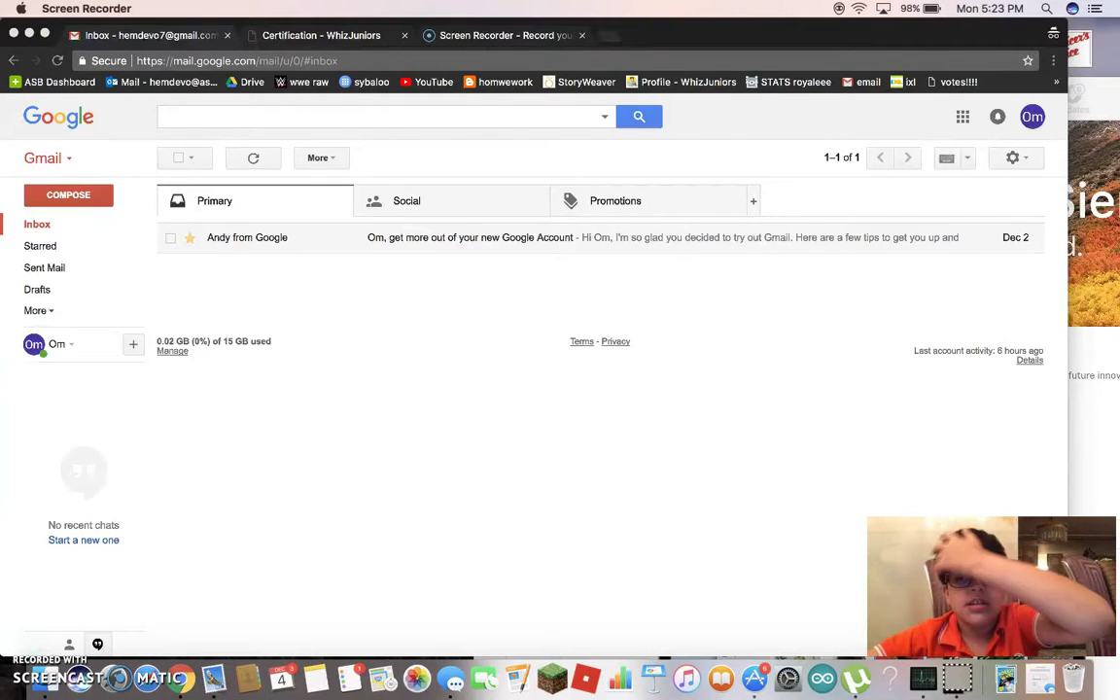
# Forward the Google welcome email to the suggested WhizJuniors contact, then go back to the inbox.
pyautogui.click(484, 240)
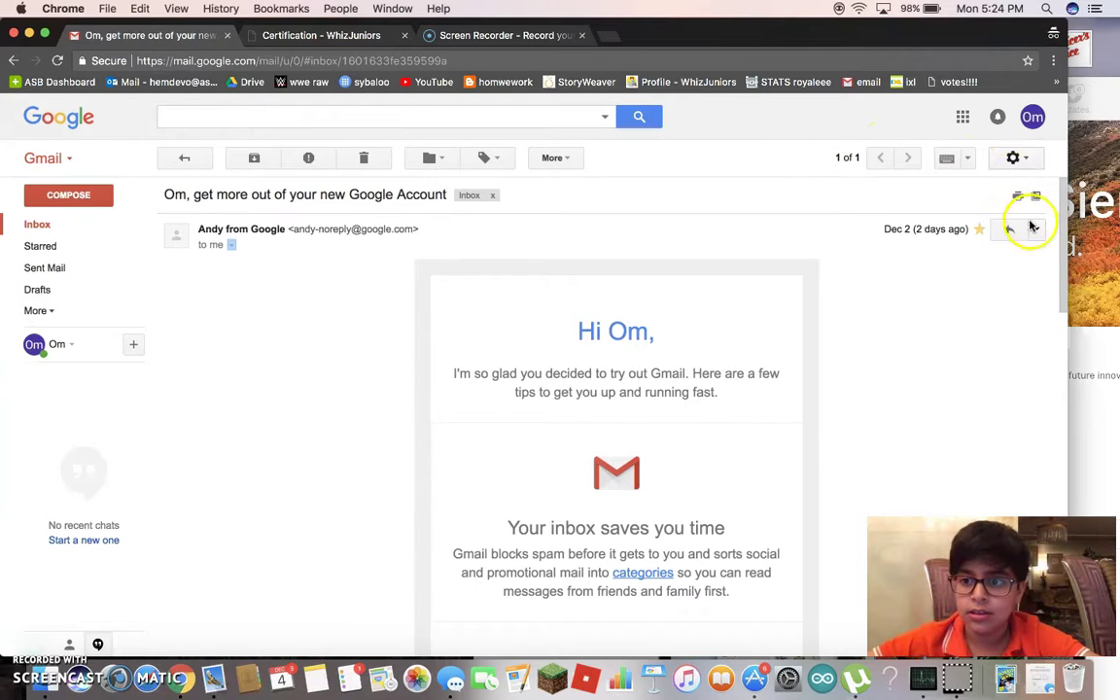
pyautogui.click(1035, 228)
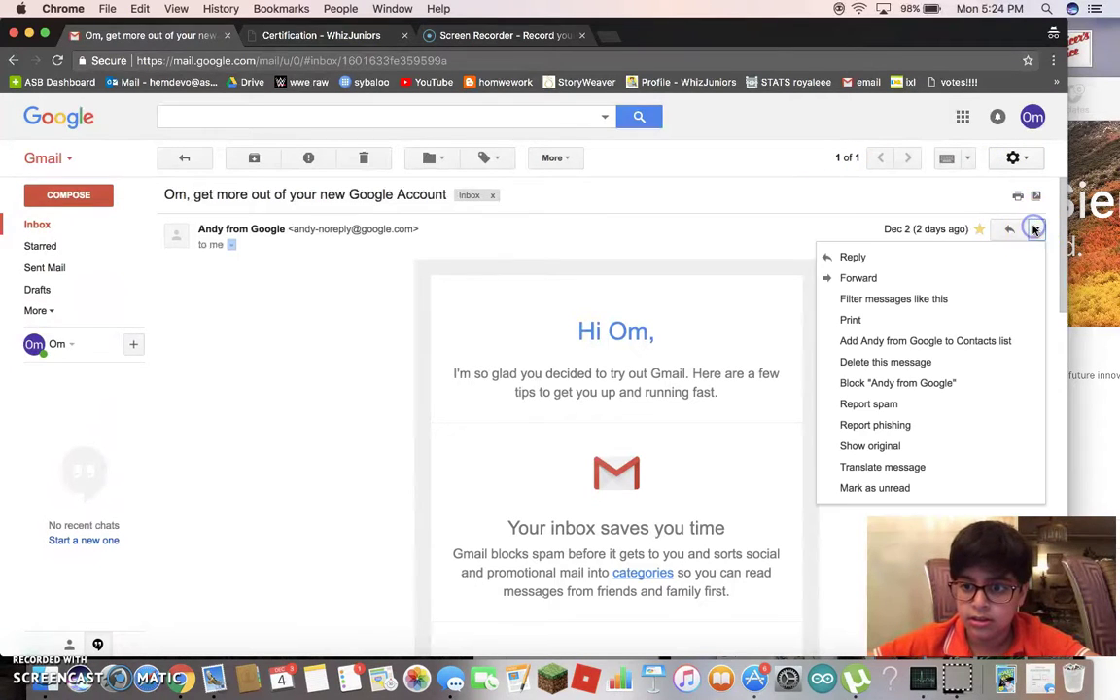
pyautogui.click(860, 278)
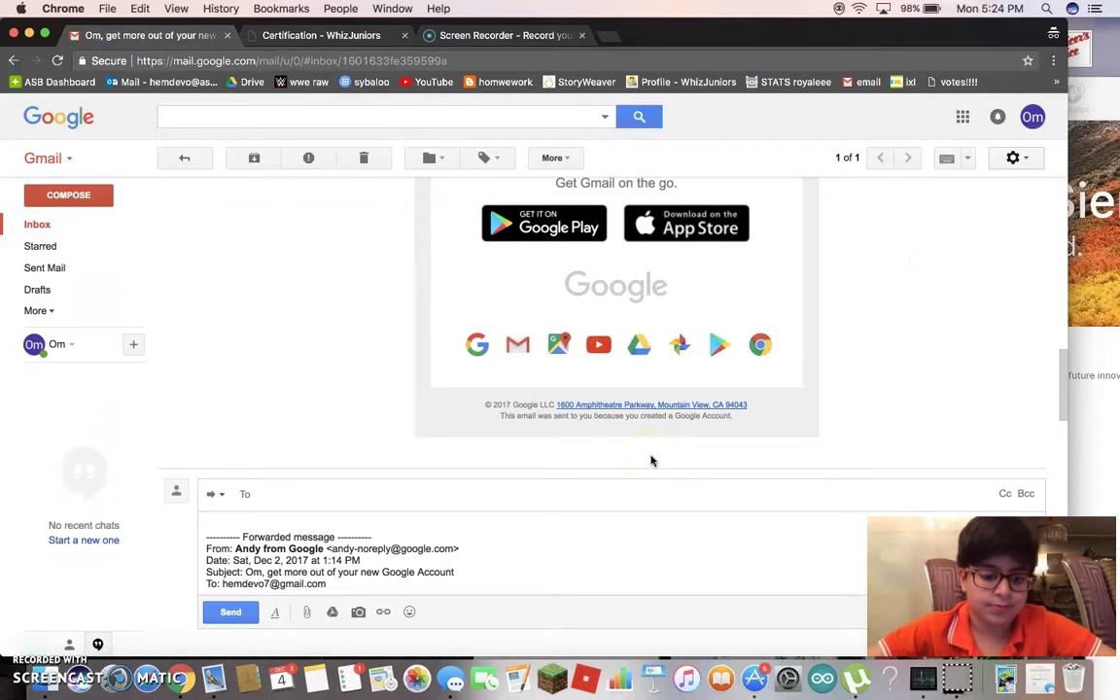
pyautogui.write('ch')
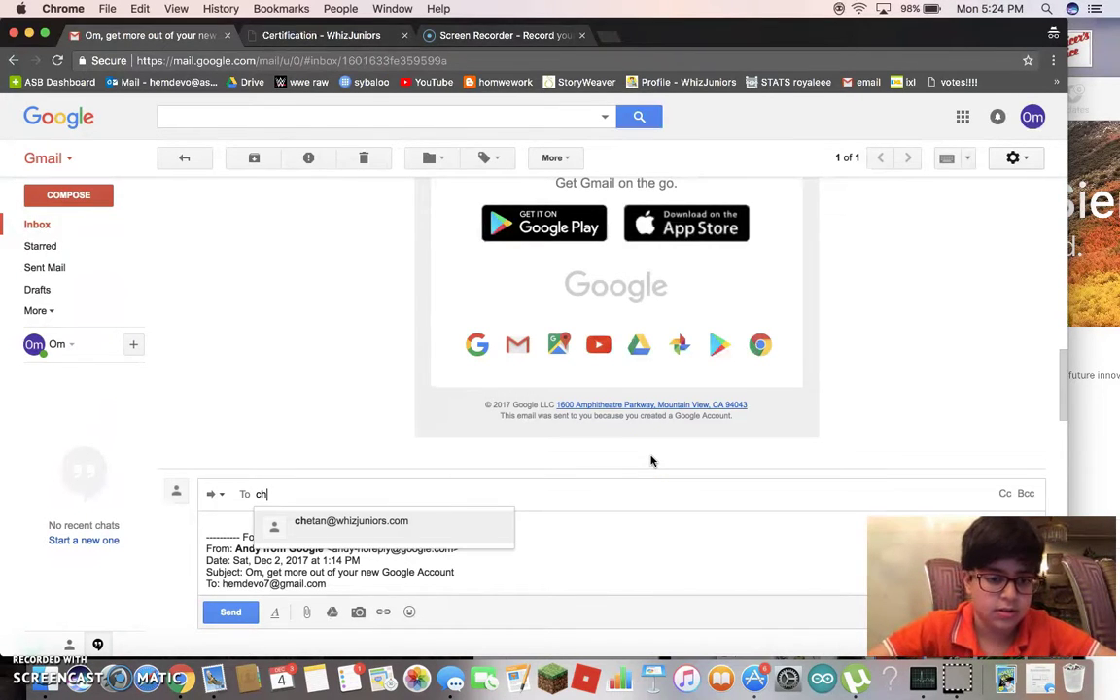
pyautogui.click(420, 531)
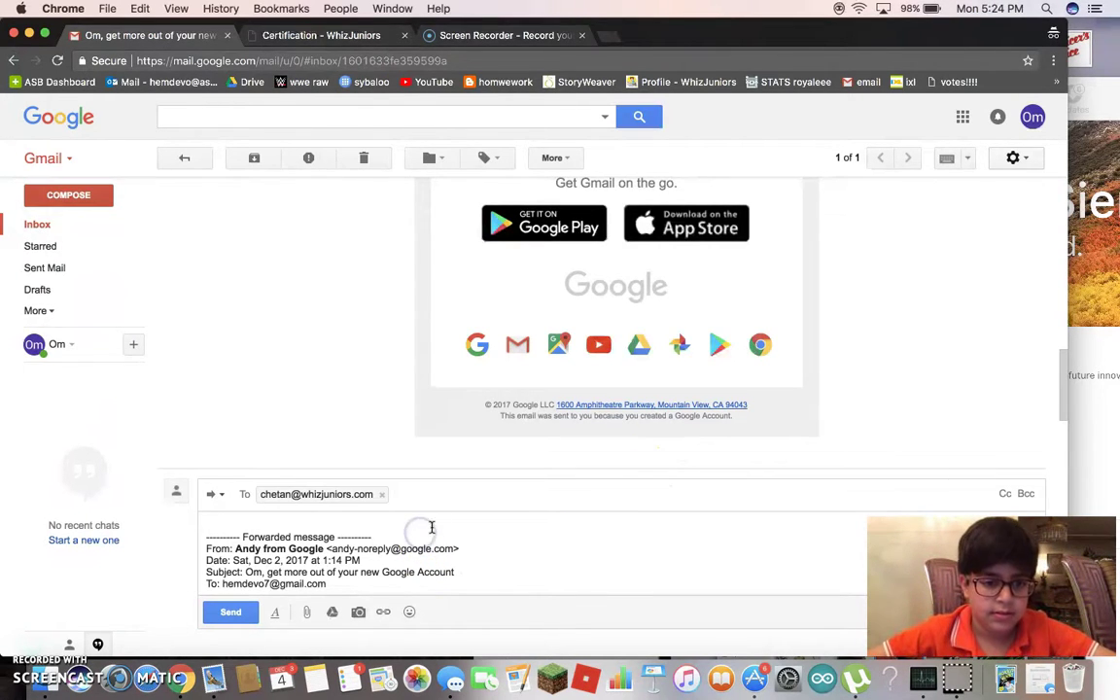
pyautogui.click(237, 616)
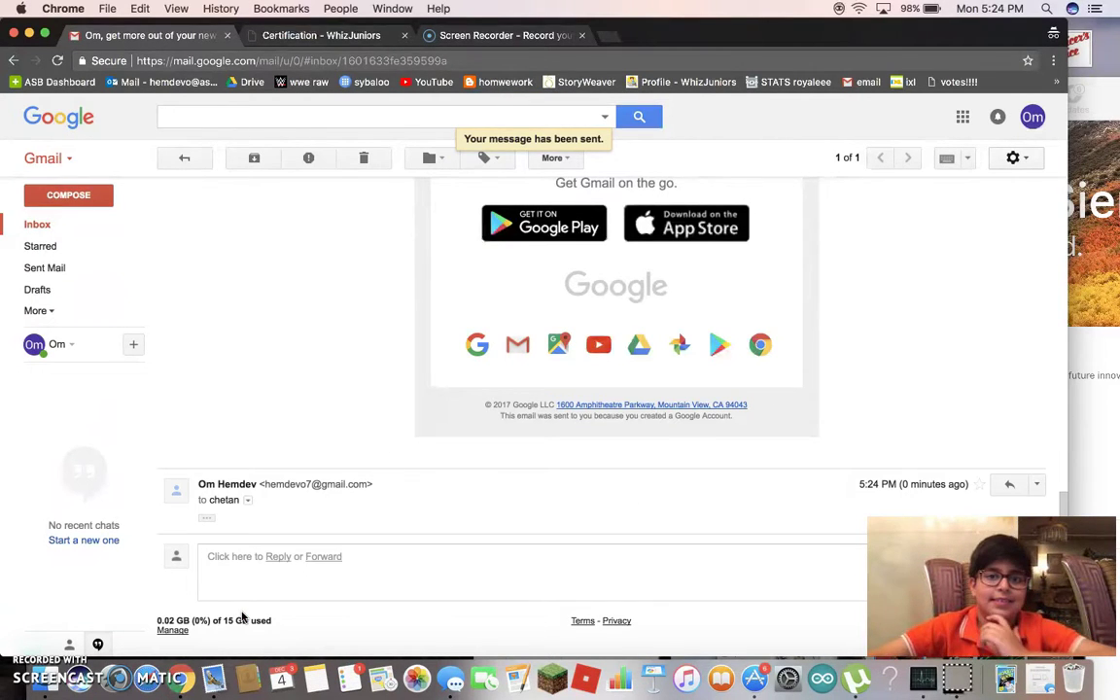
pyautogui.scroll(3, 242, 618)
pyautogui.scroll(10, 242, 616)
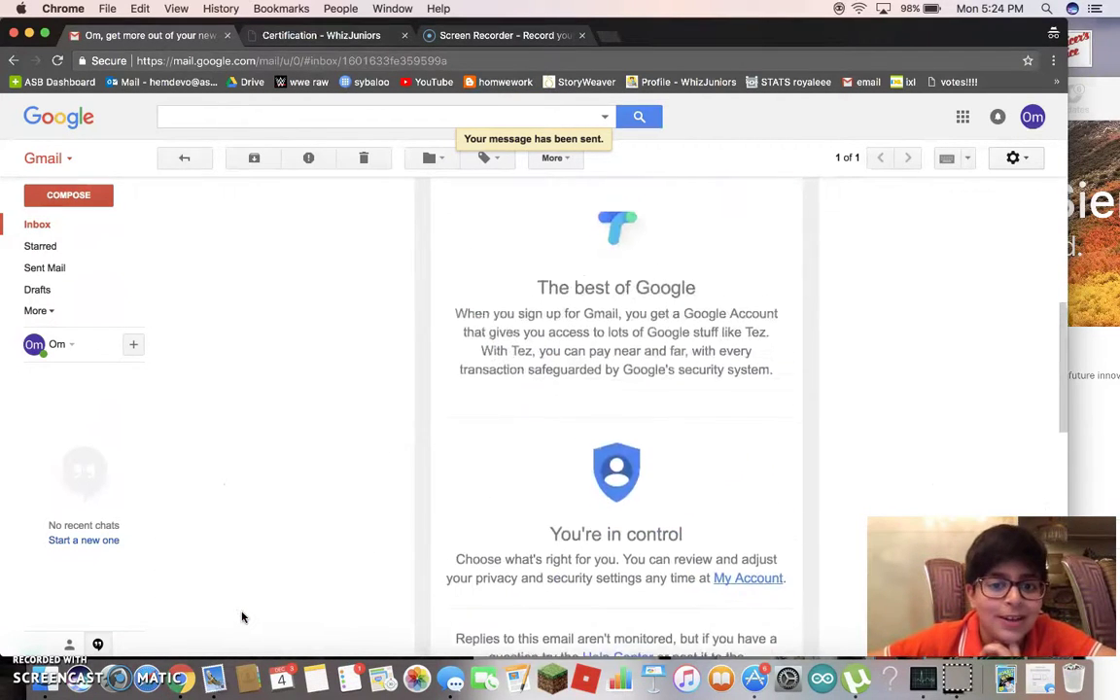
pyautogui.click(77, 234)
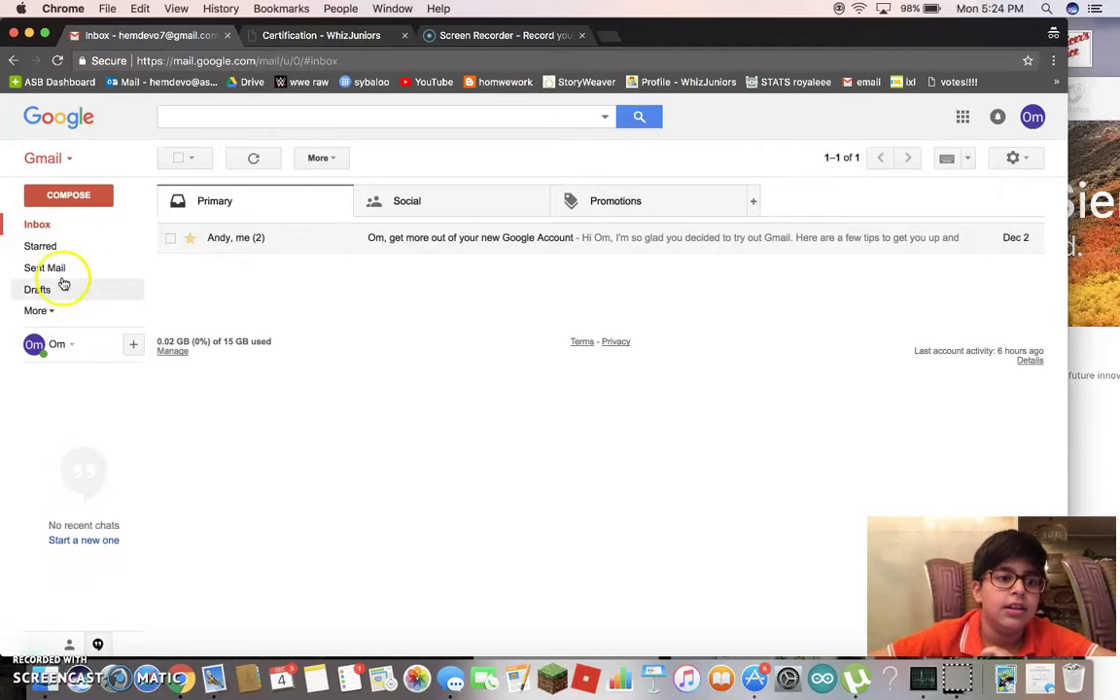
# Create a new label called 'Project' from the sidebar's More menu.
pyautogui.click(319, 39)
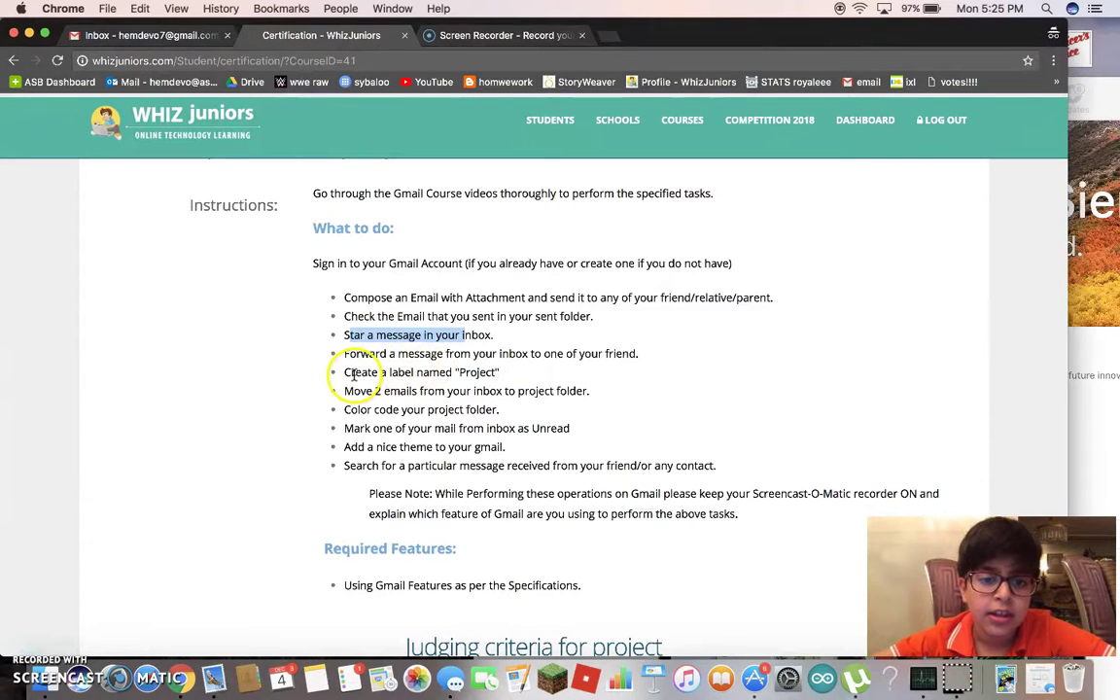
pyautogui.click(145, 36)
pyautogui.click(58, 311)
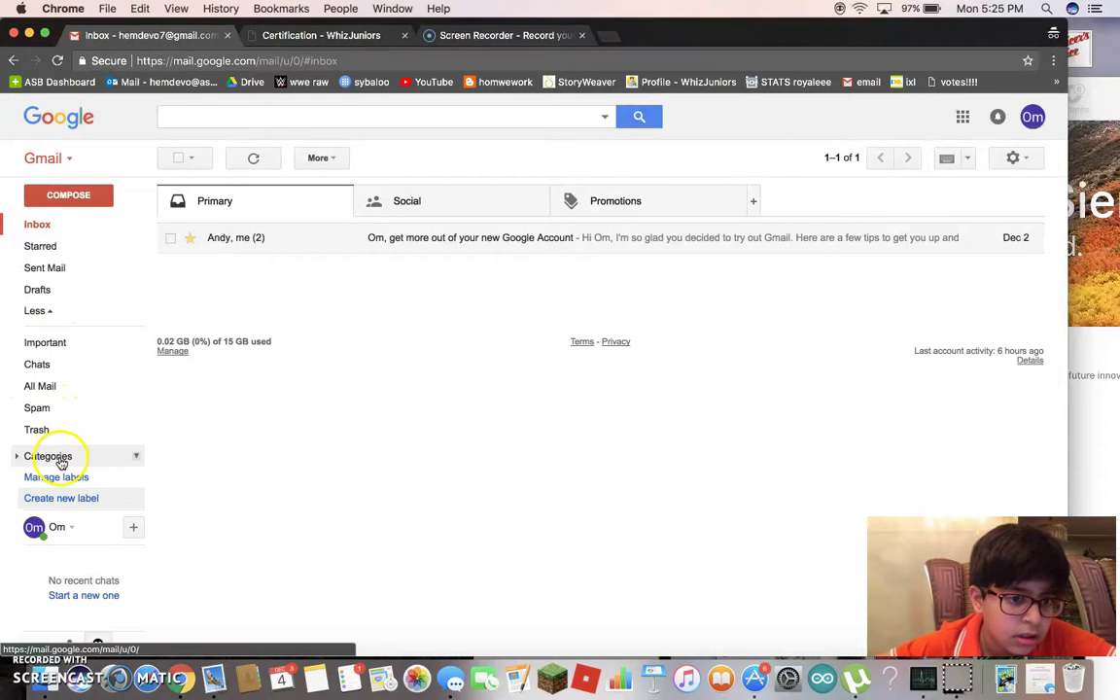
pyautogui.click(60, 498)
pyautogui.write('P')
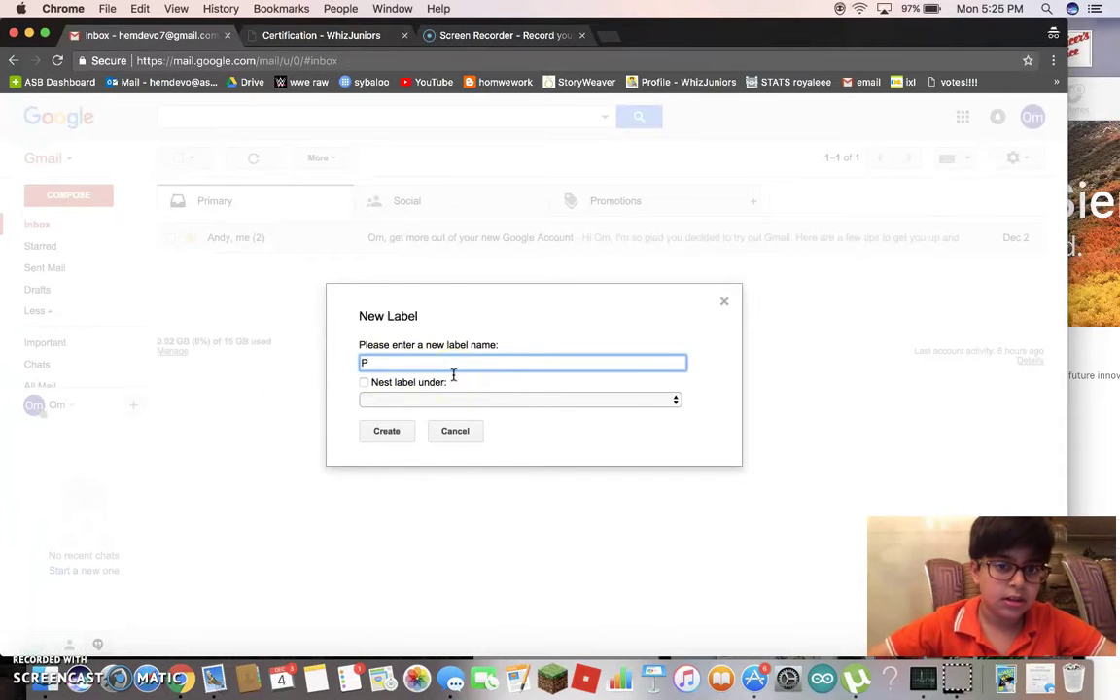
pyautogui.click(328, 37)
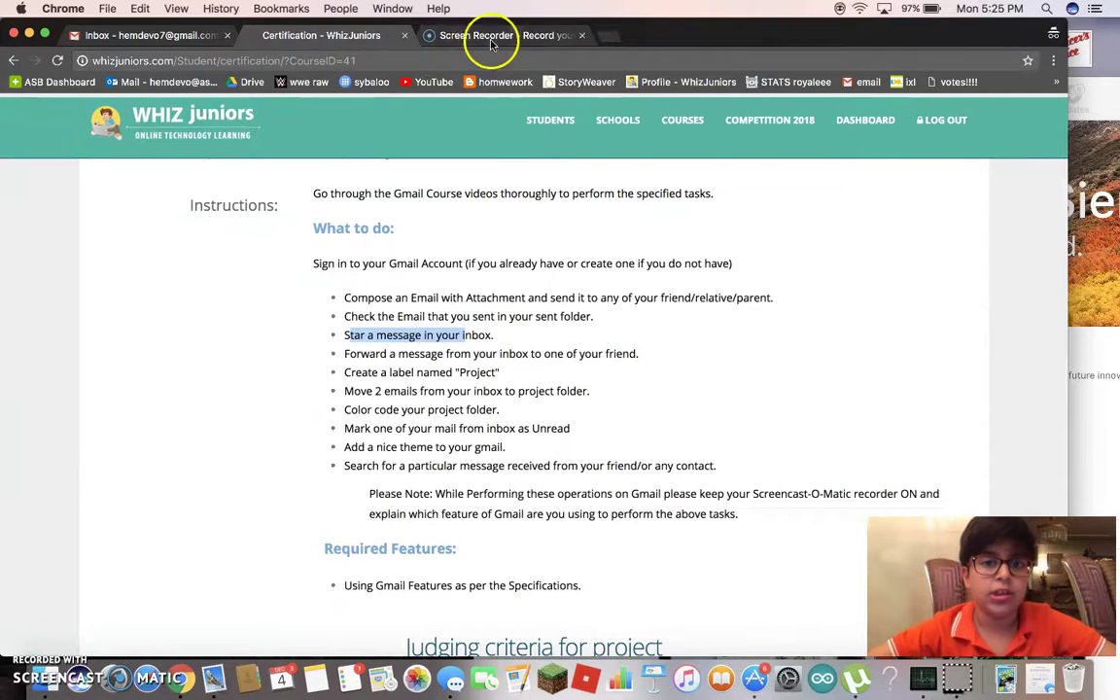
pyautogui.click(154, 36)
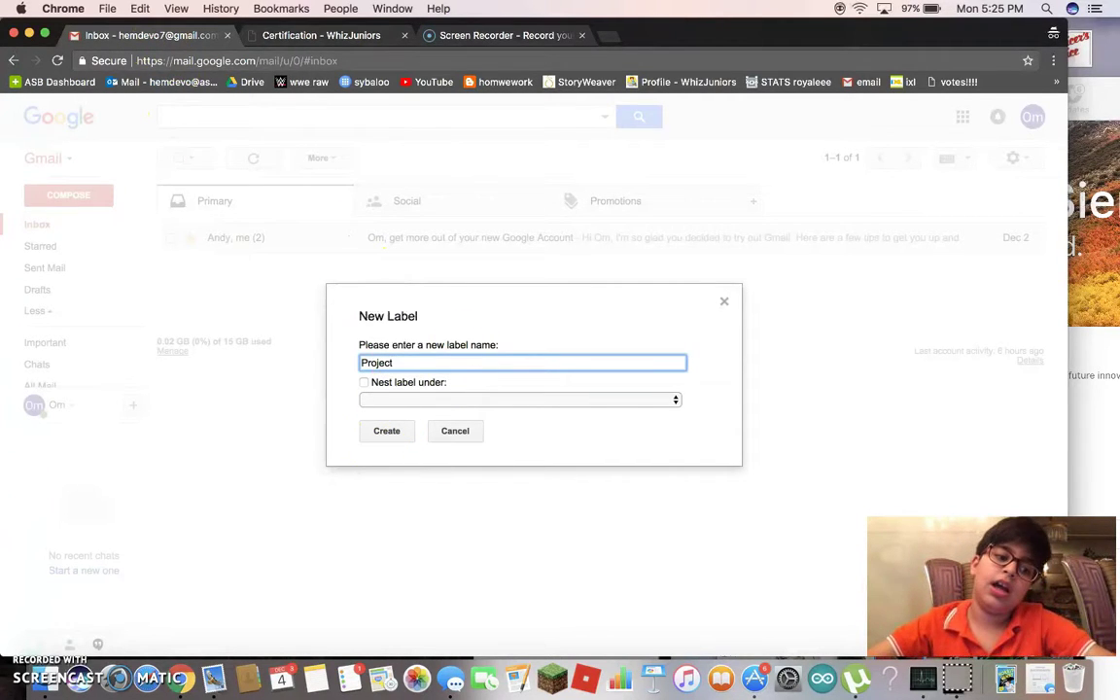
pyautogui.click(384, 434)
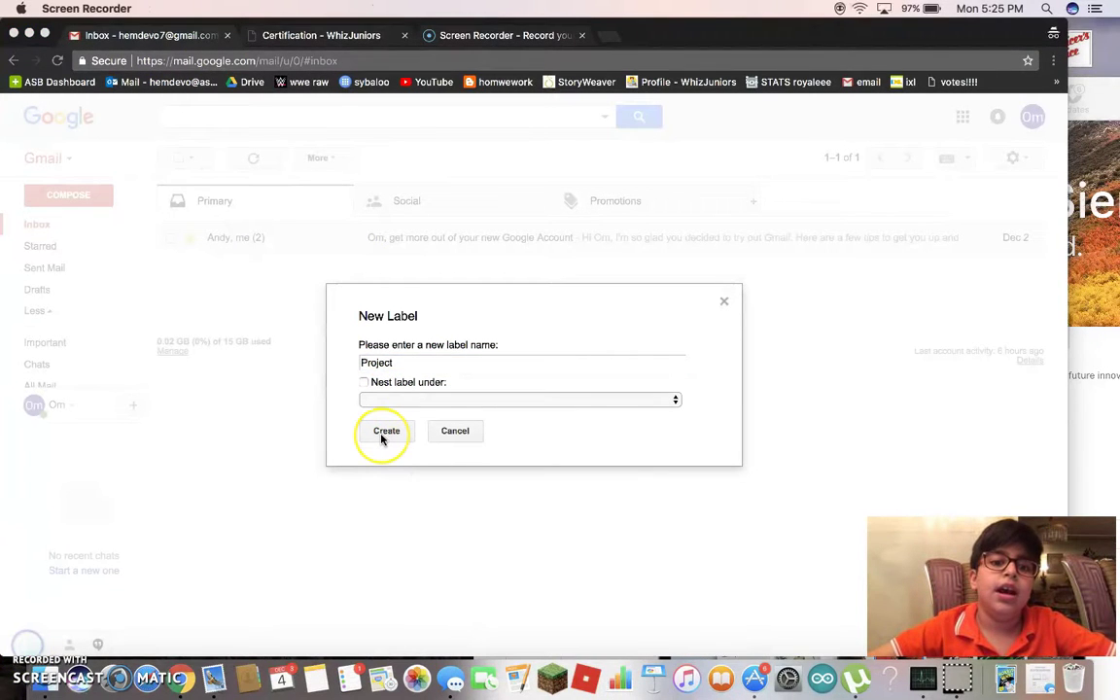
pyautogui.click(382, 437)
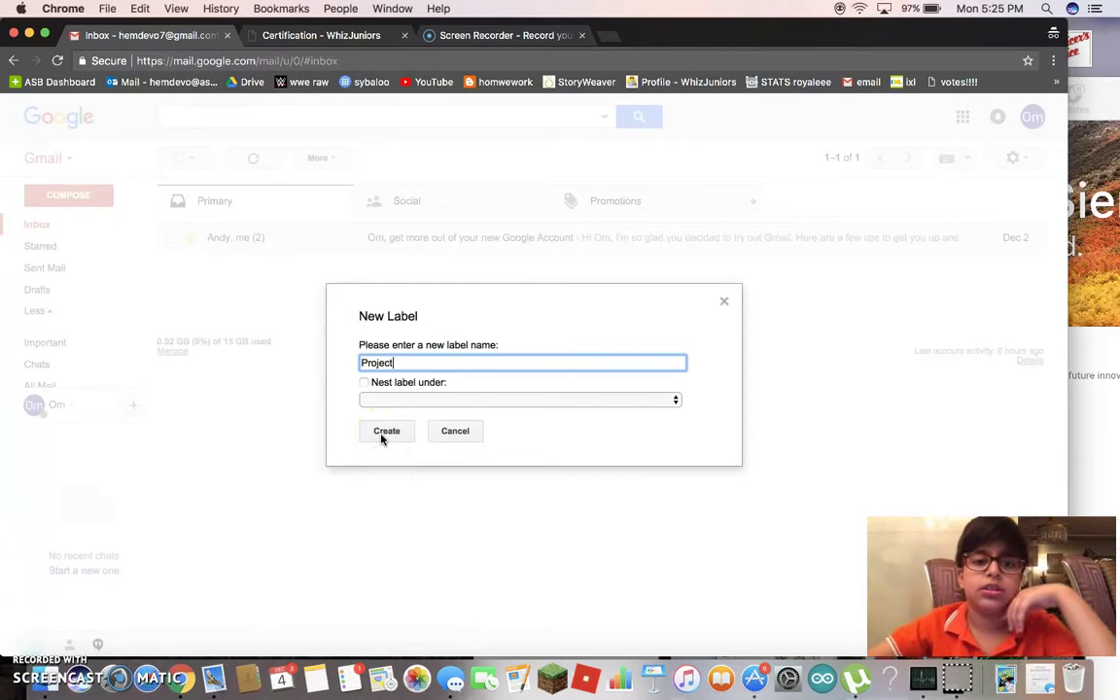
pyautogui.click(382, 436)
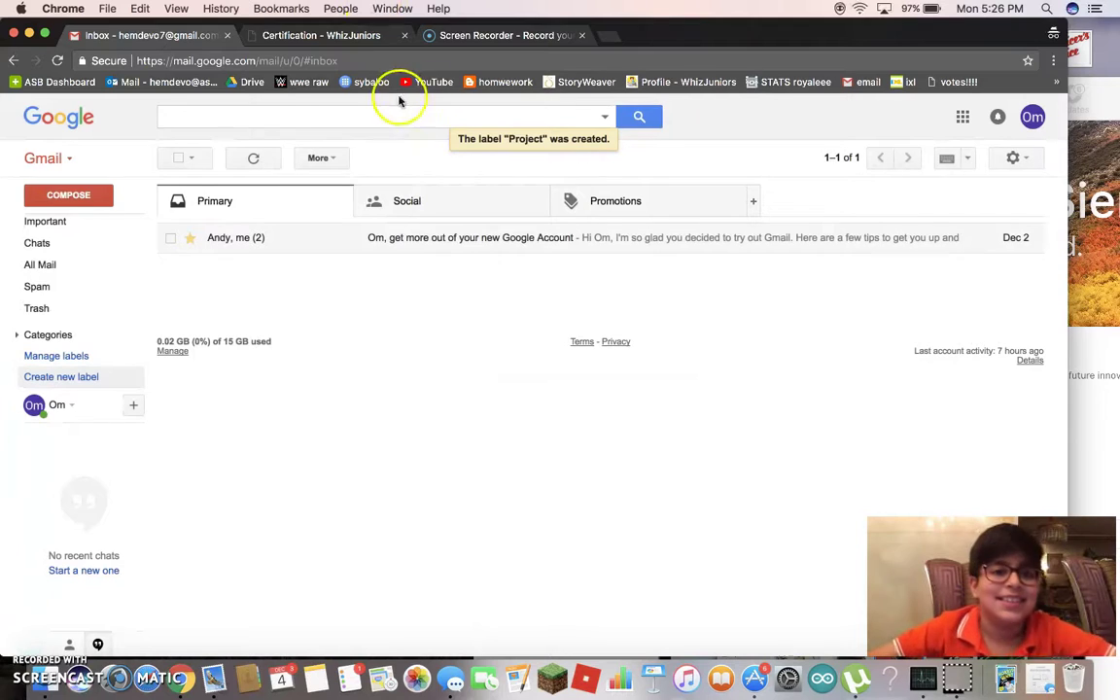
# Highlight the 'Move 2 emails from your inbox to project folder' task in the certification list.
pyautogui.click(362, 39)
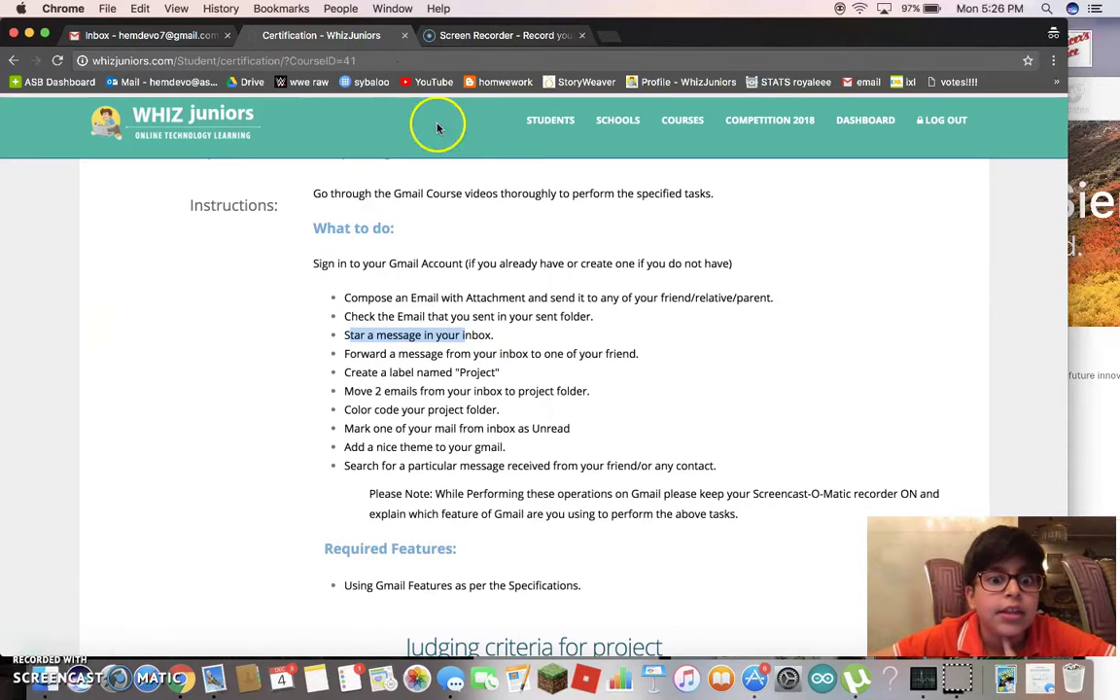
pyautogui.moveTo(344, 391); pyautogui.dragTo(603, 388)
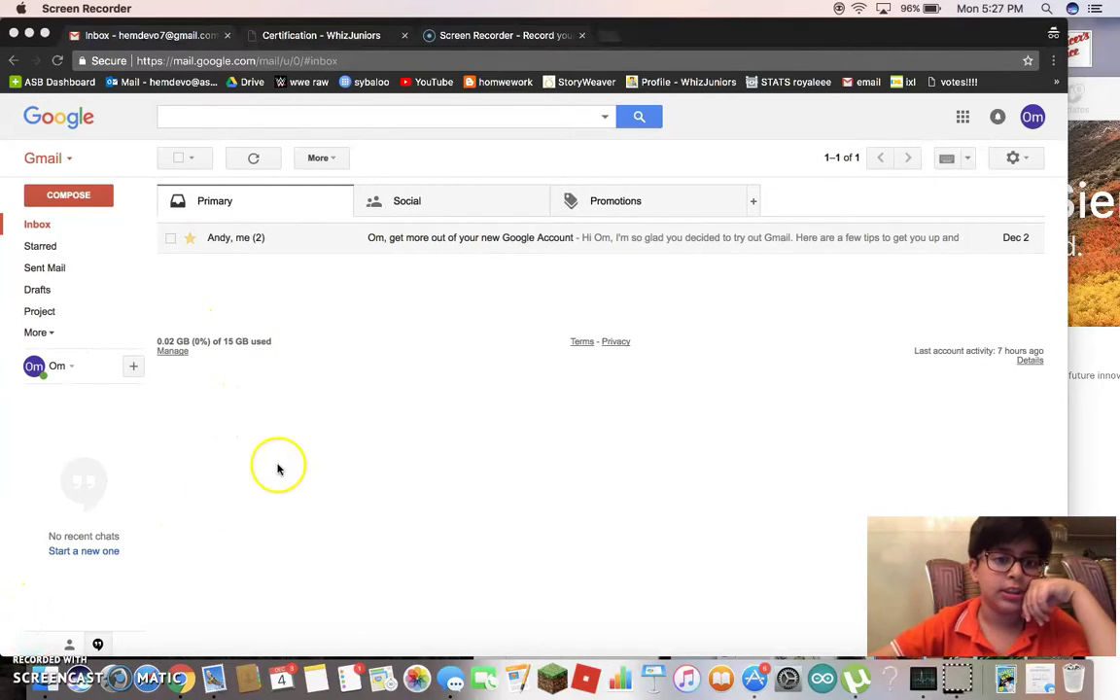
pyautogui.click(36, 640)
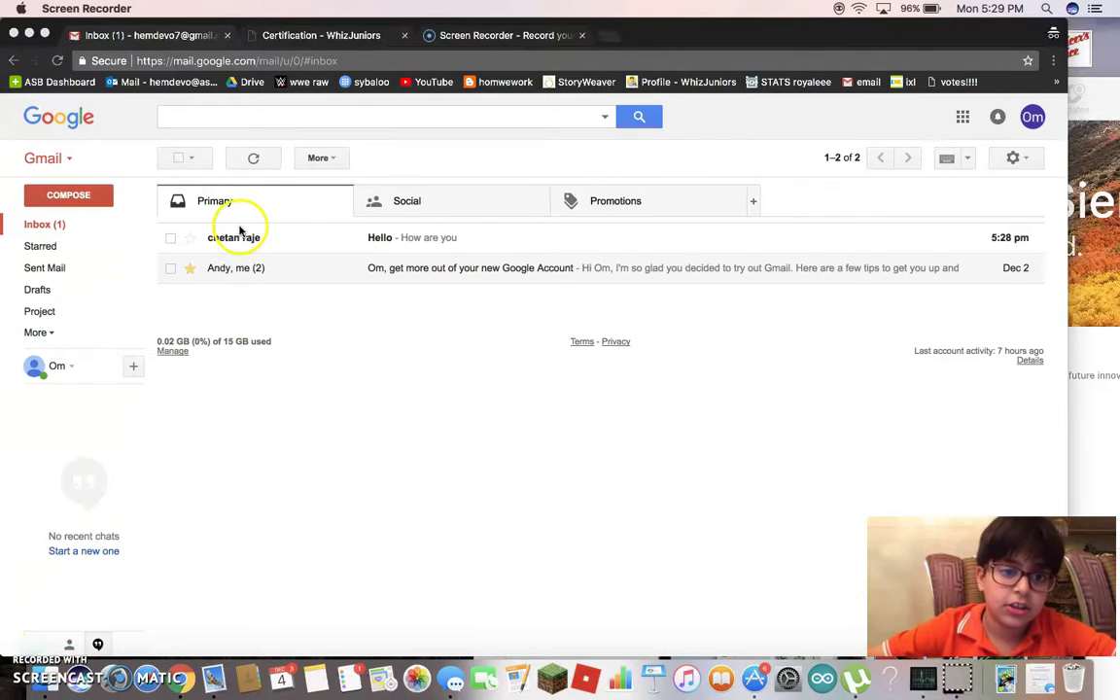
pyautogui.click(325, 35)
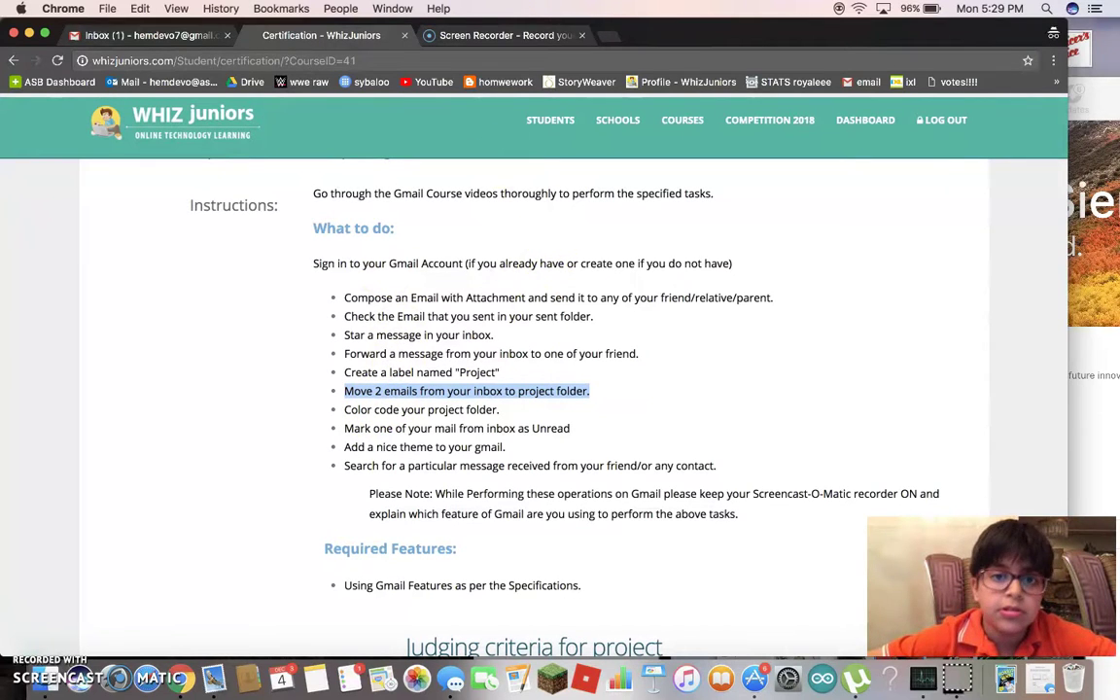
# Select both inbox emails, including Hello, and move them into the Project label.
pyautogui.click(155, 35)
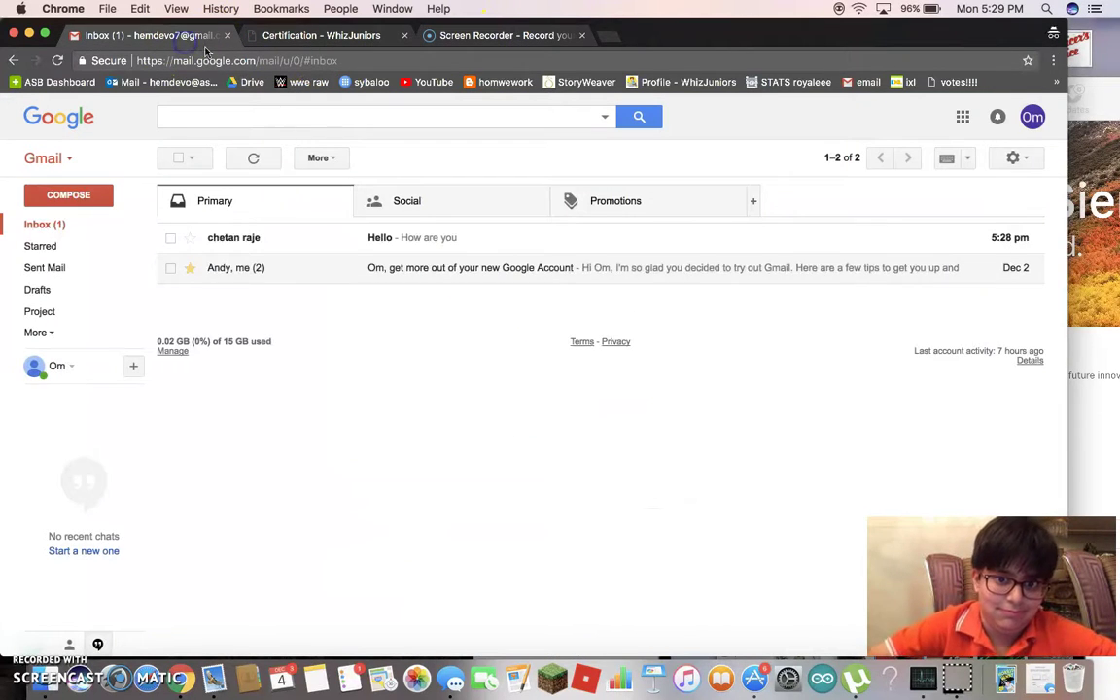
pyautogui.click(170, 240)
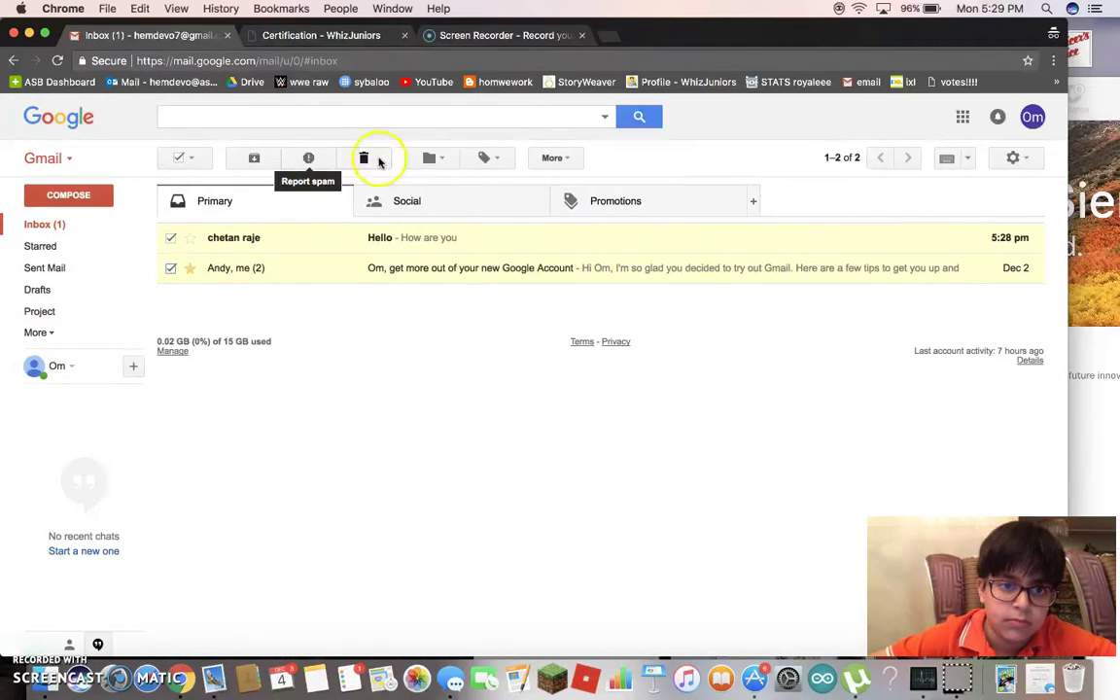
pyautogui.click(434, 158)
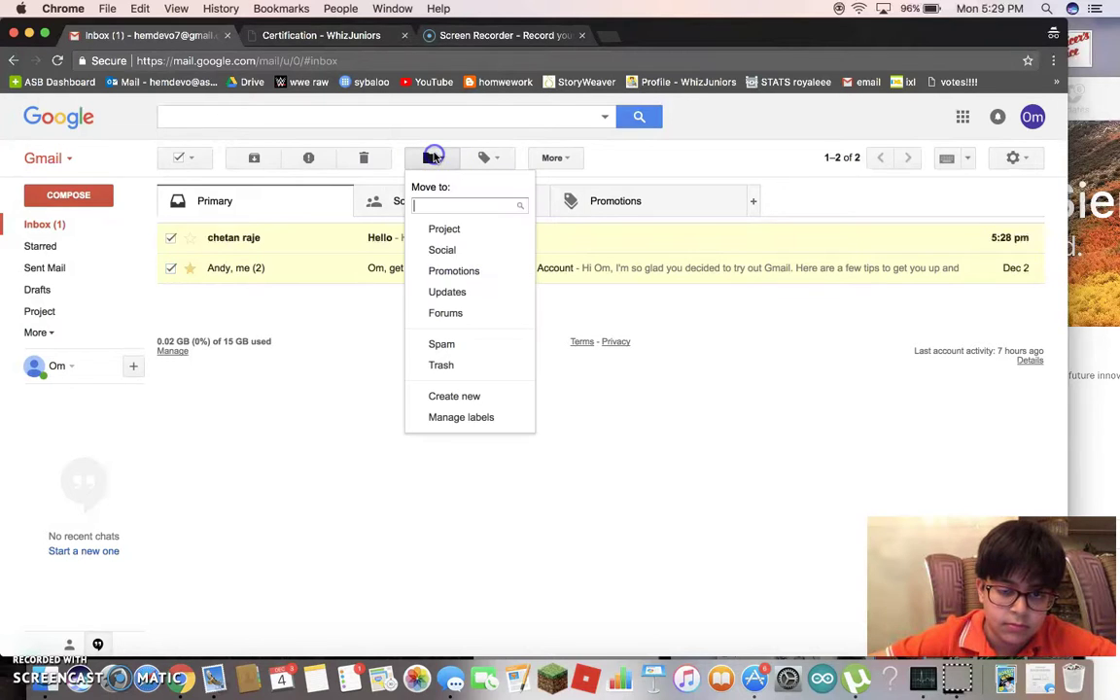
pyautogui.click(453, 229)
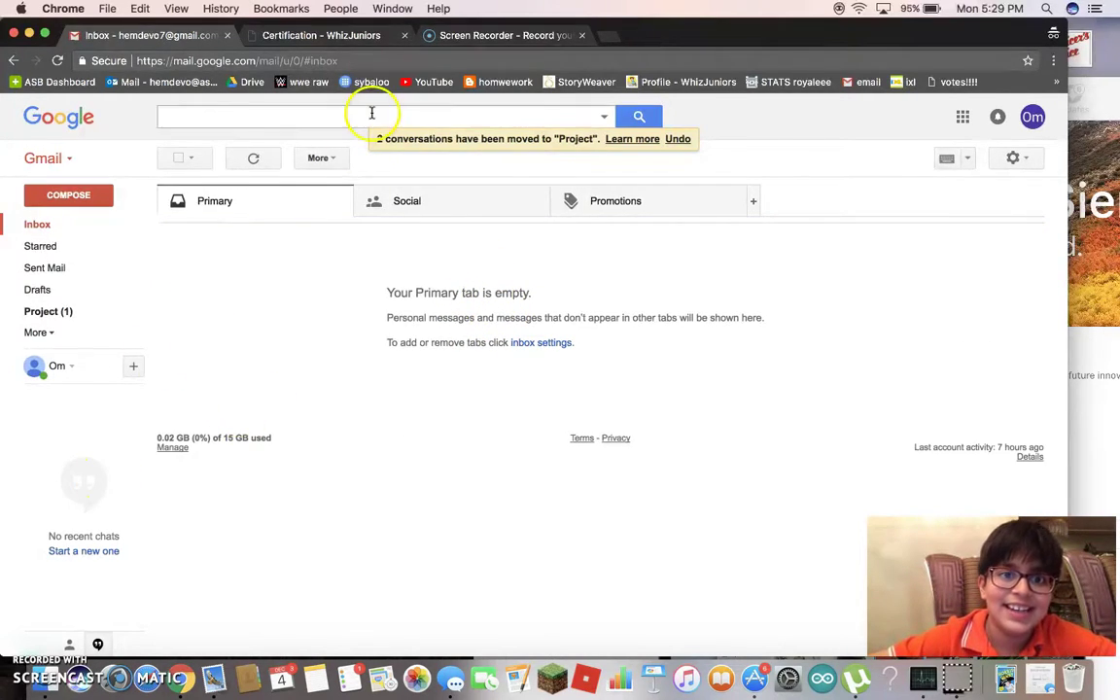
pyautogui.click(356, 39)
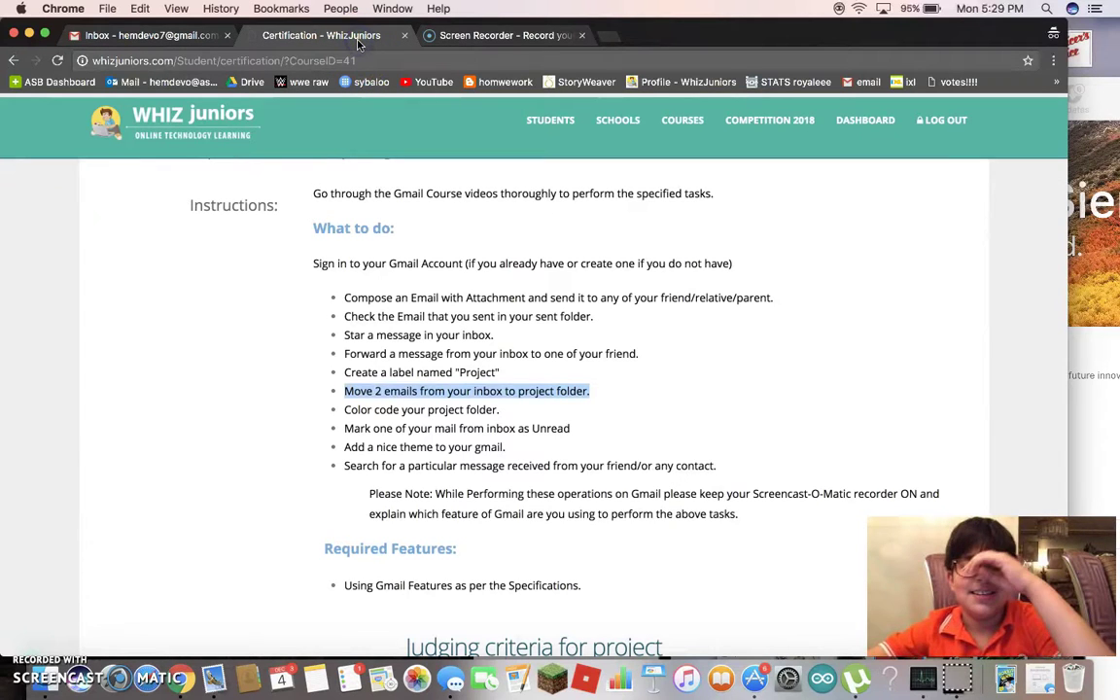
# Colour the Project label green using its label options menu.
pyautogui.click(514, 410)
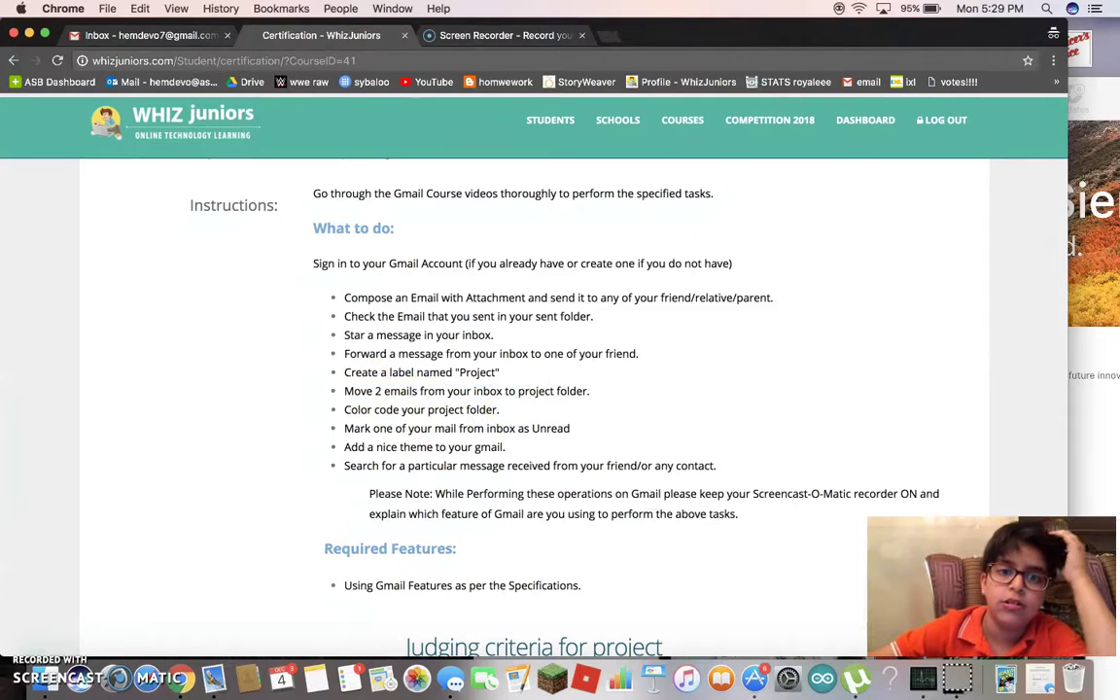
pyautogui.click(175, 39)
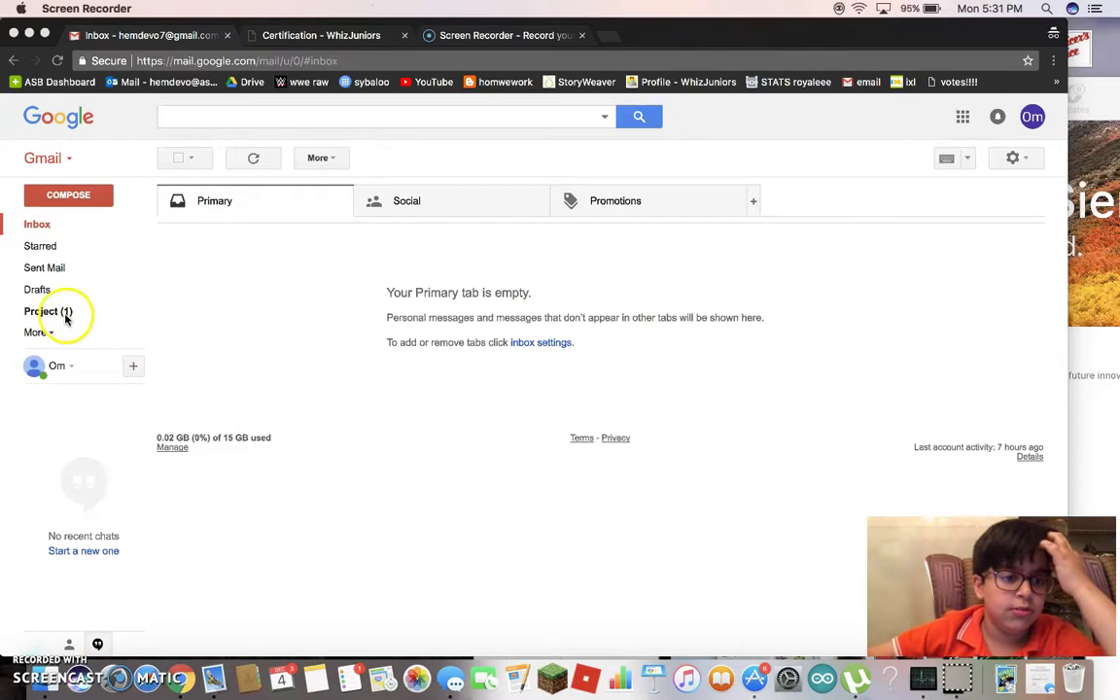
pyautogui.click(66, 317)
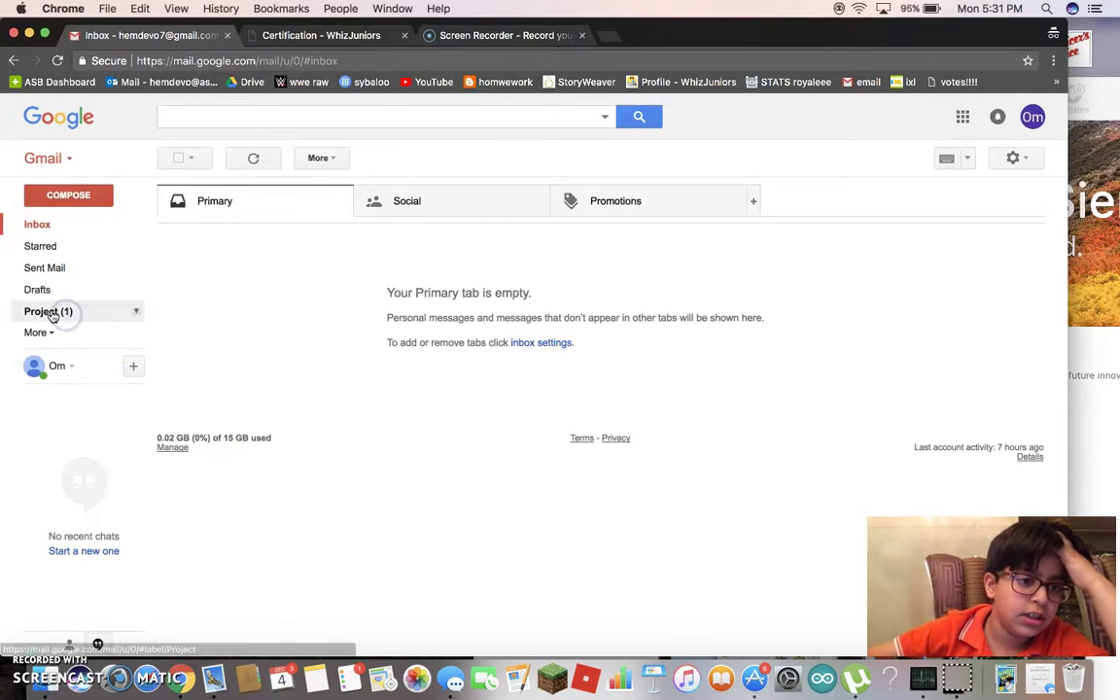
pyautogui.click(139, 311)
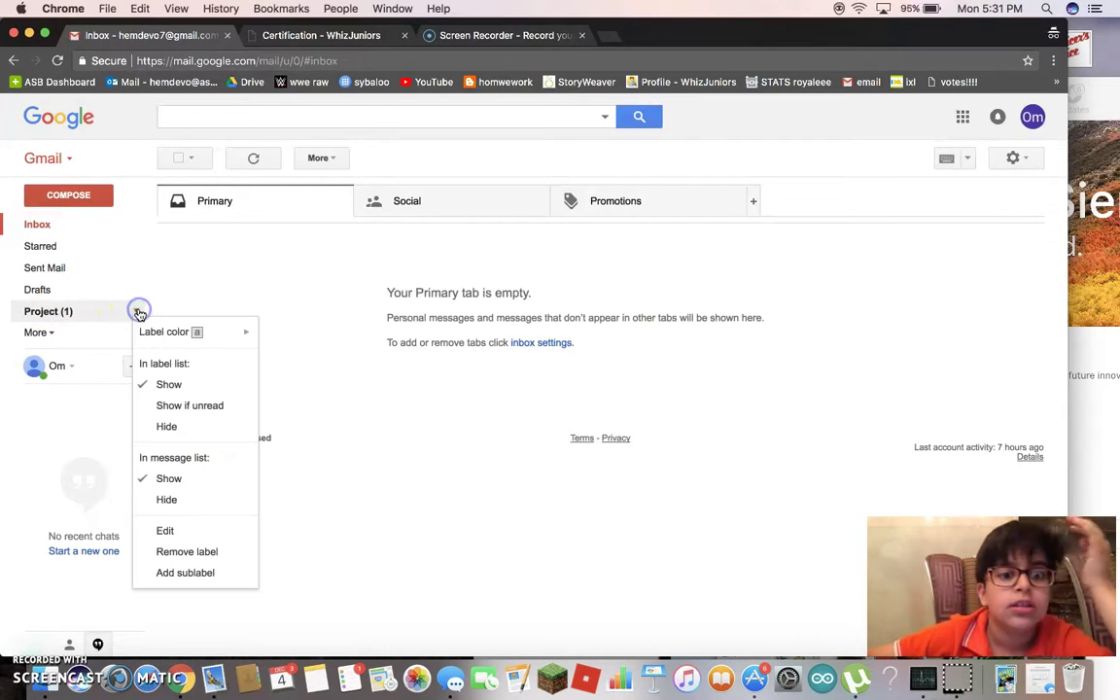
pyautogui.click(173, 333)
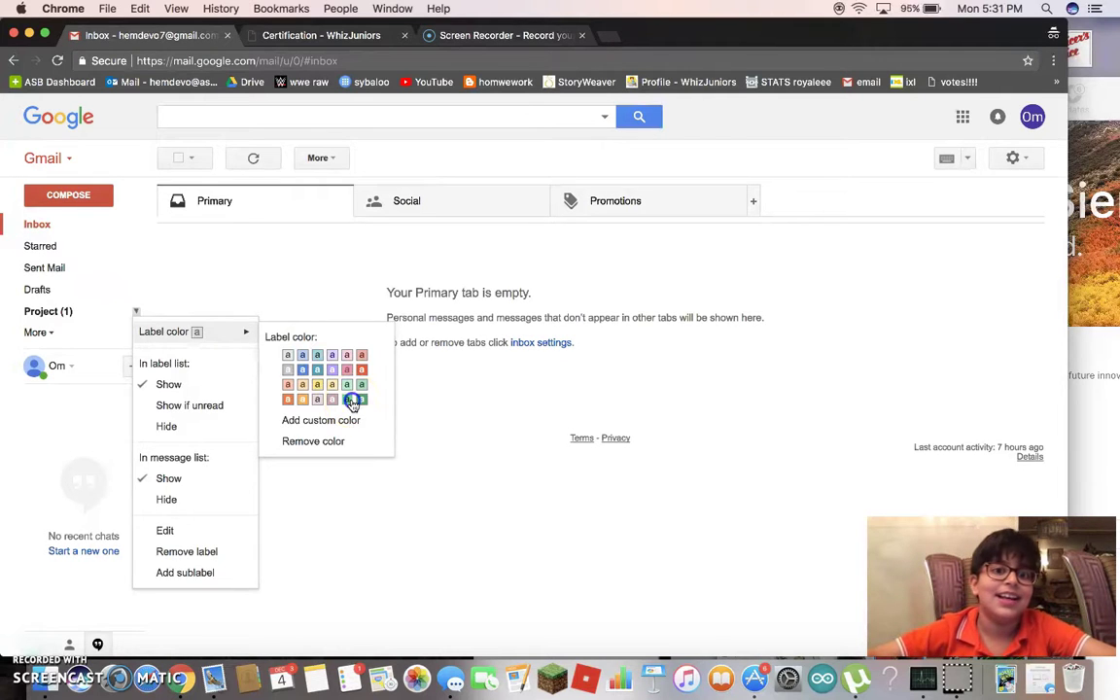
pyautogui.click(352, 403)
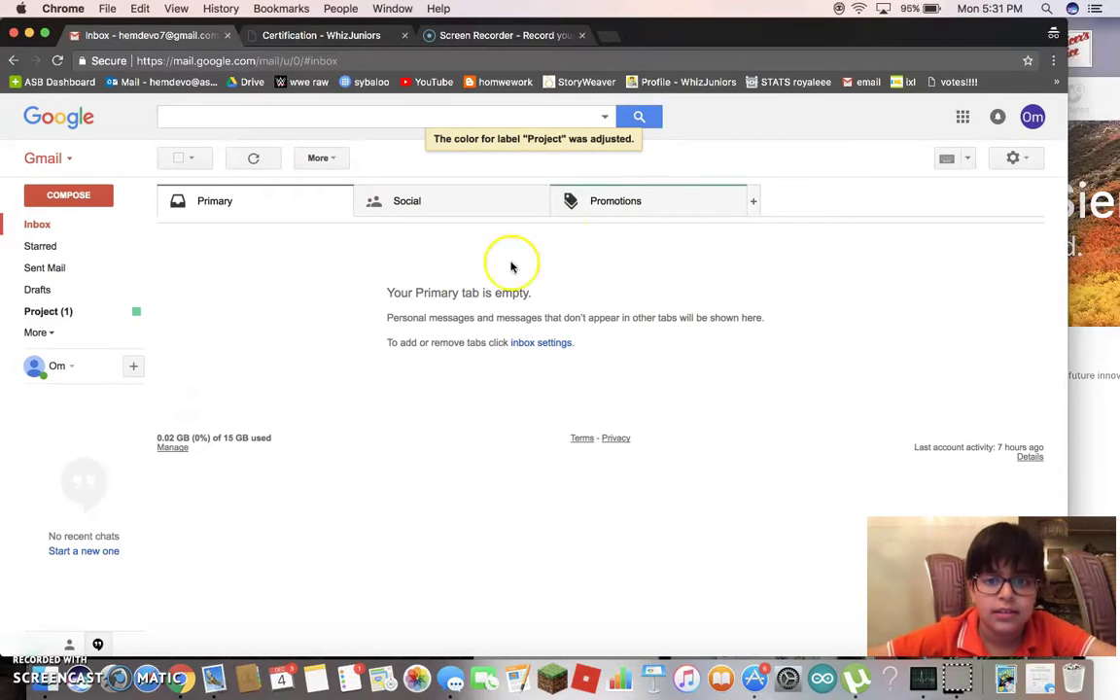
pyautogui.click(301, 38)
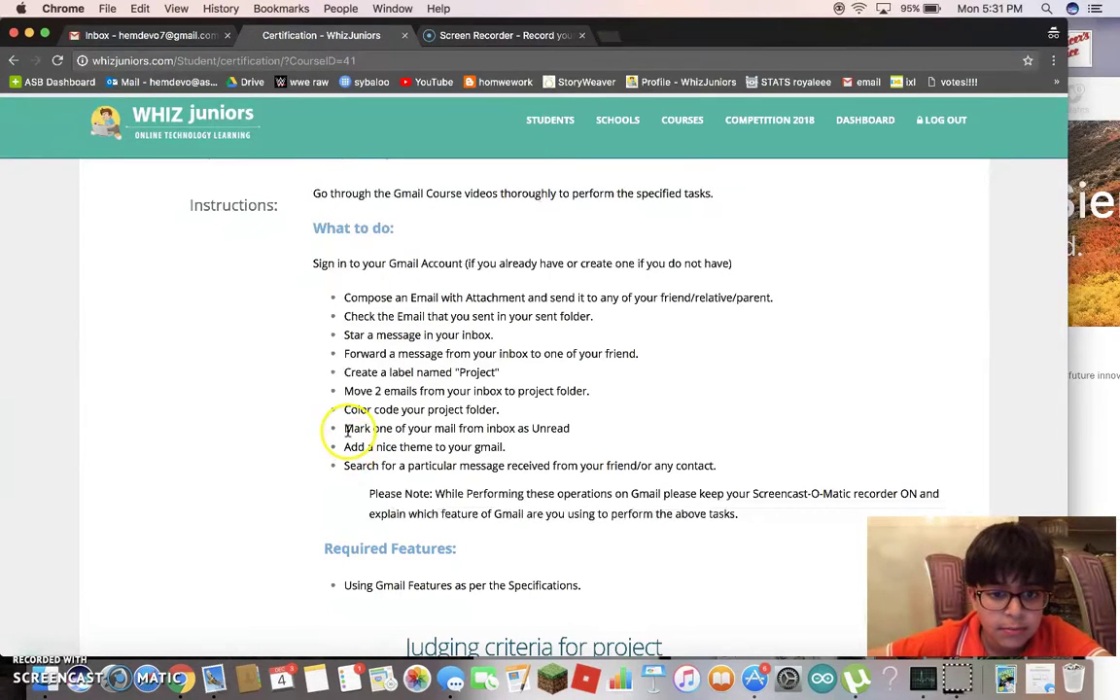
# Highlight the 'Mark one of your mail from inbox as Unread' task and return to the empty Primary inbox.
pyautogui.moveTo(347, 431); pyautogui.dragTo(590, 431)
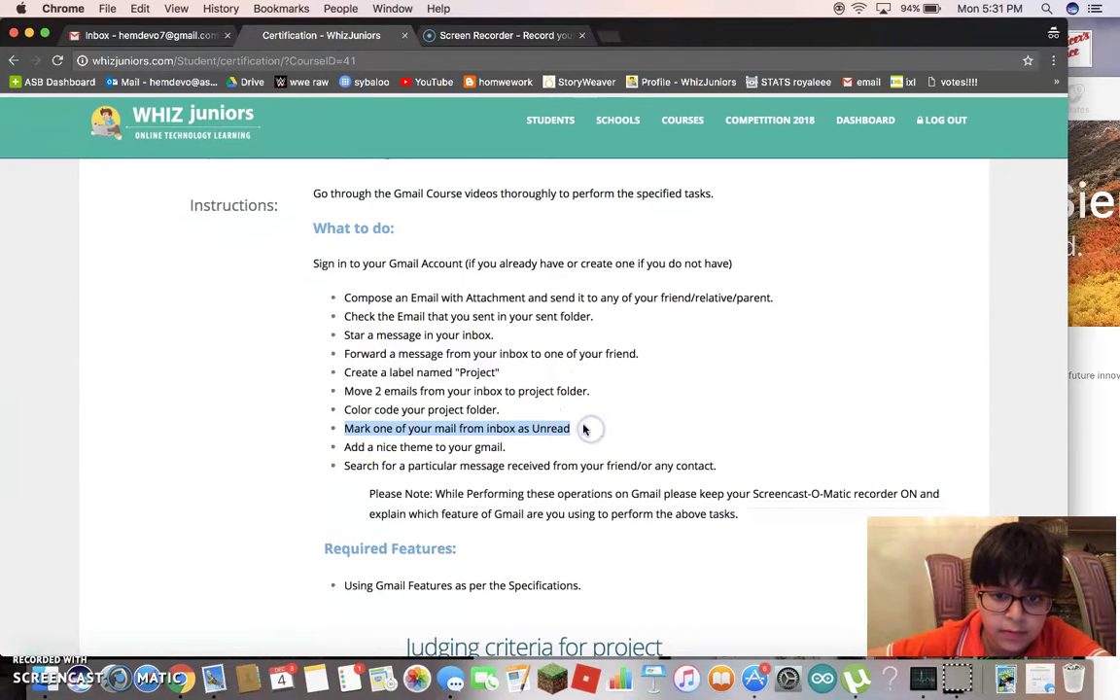
pyautogui.click(165, 36)
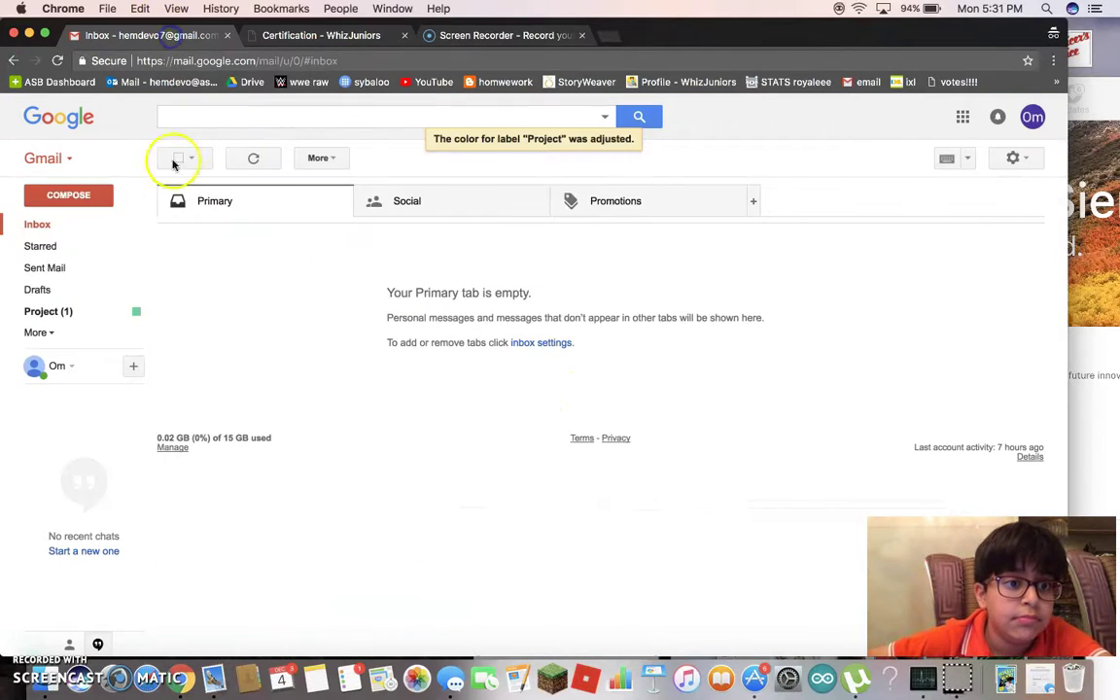
pyautogui.click(35, 224)
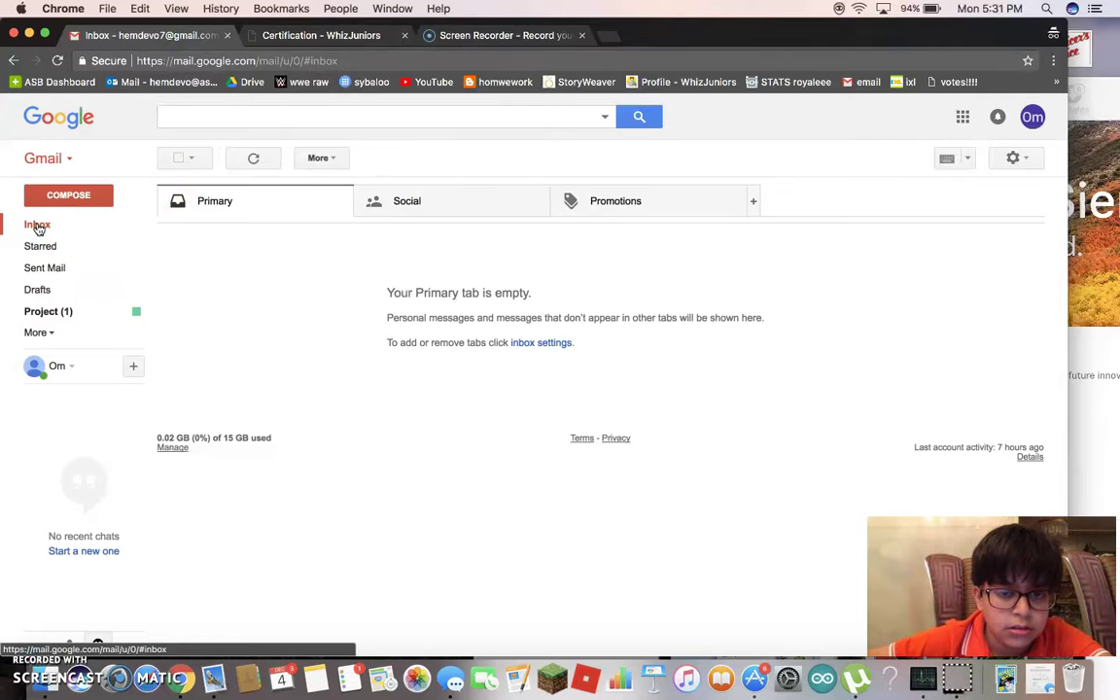
pyautogui.click(418, 209)
pyautogui.click(262, 200)
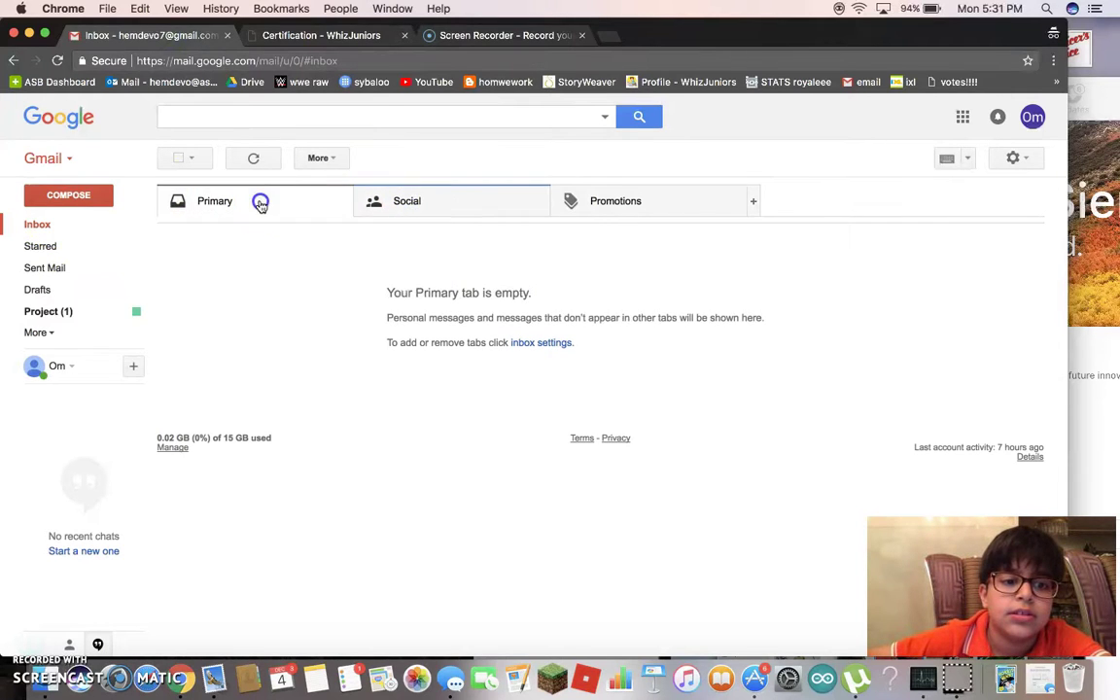
# Move the Hello email from the Project label back to the Inbox, keeping its green Project label.
pyautogui.click(95, 312)
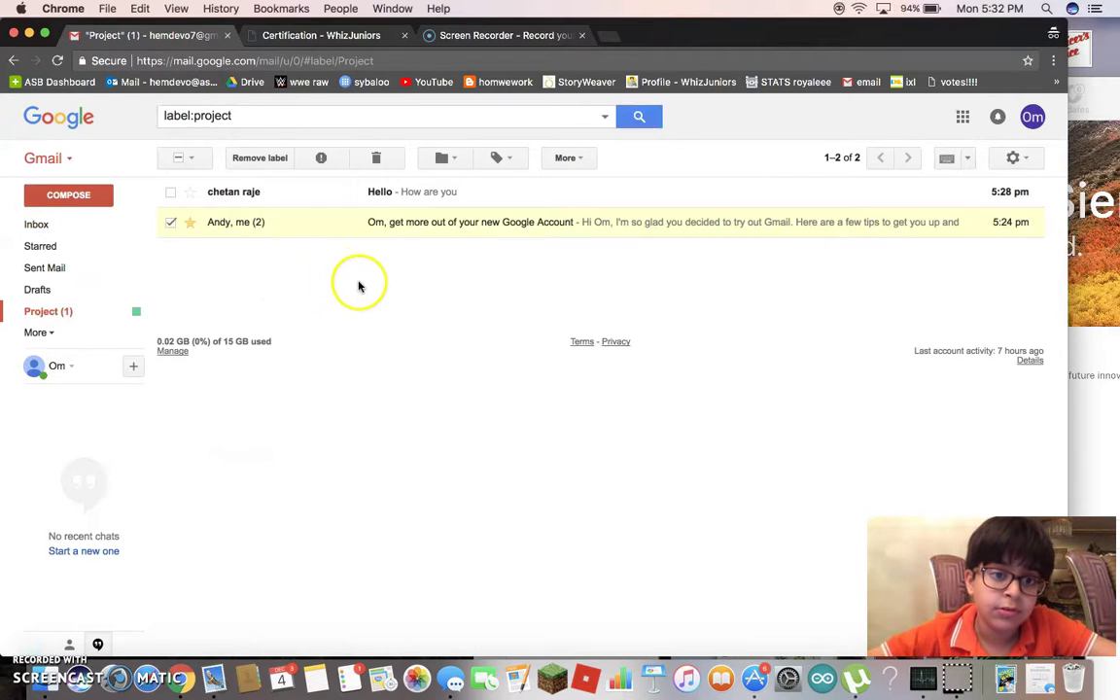
pyautogui.click(297, 190)
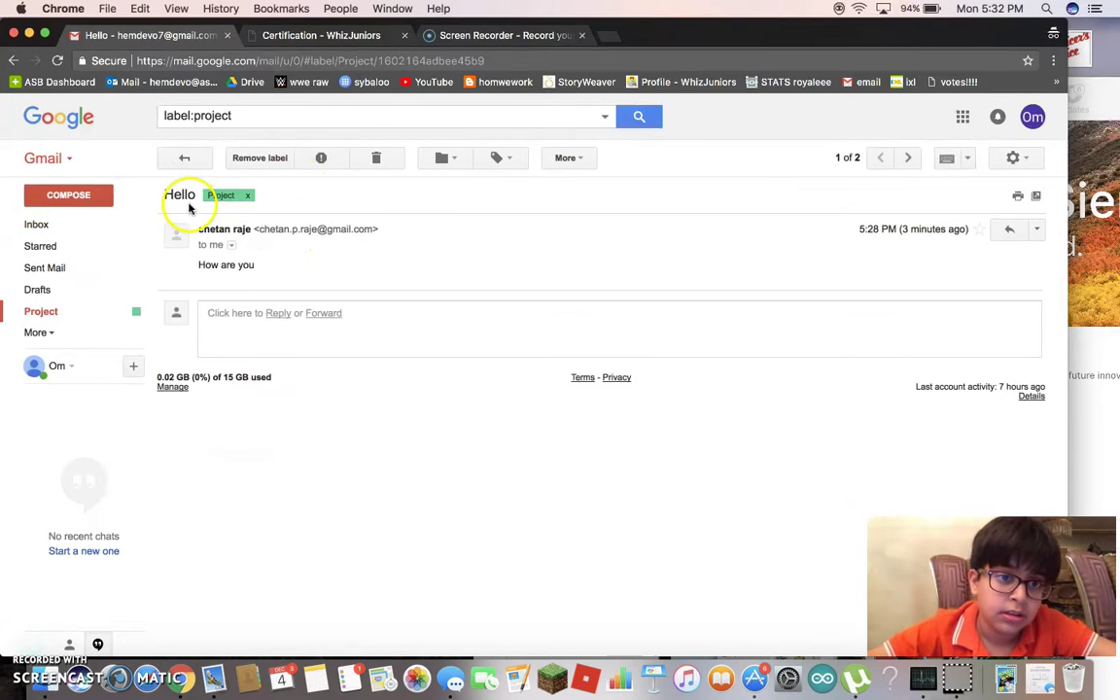
pyautogui.click(171, 160)
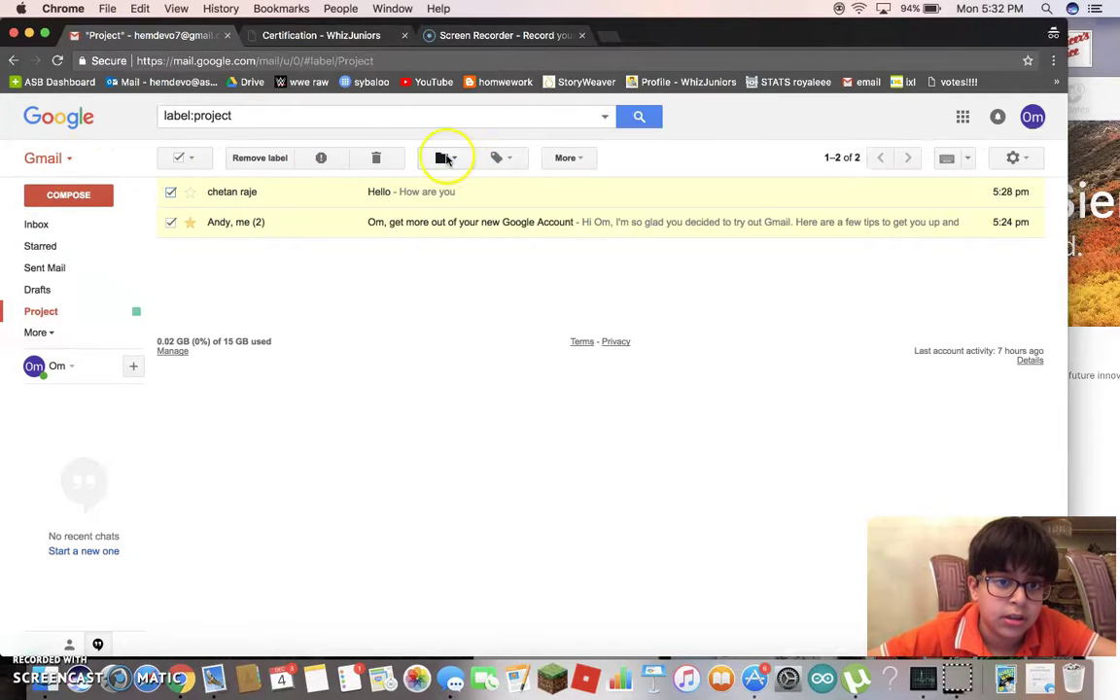
pyautogui.click(440, 156)
pyautogui.click(171, 223)
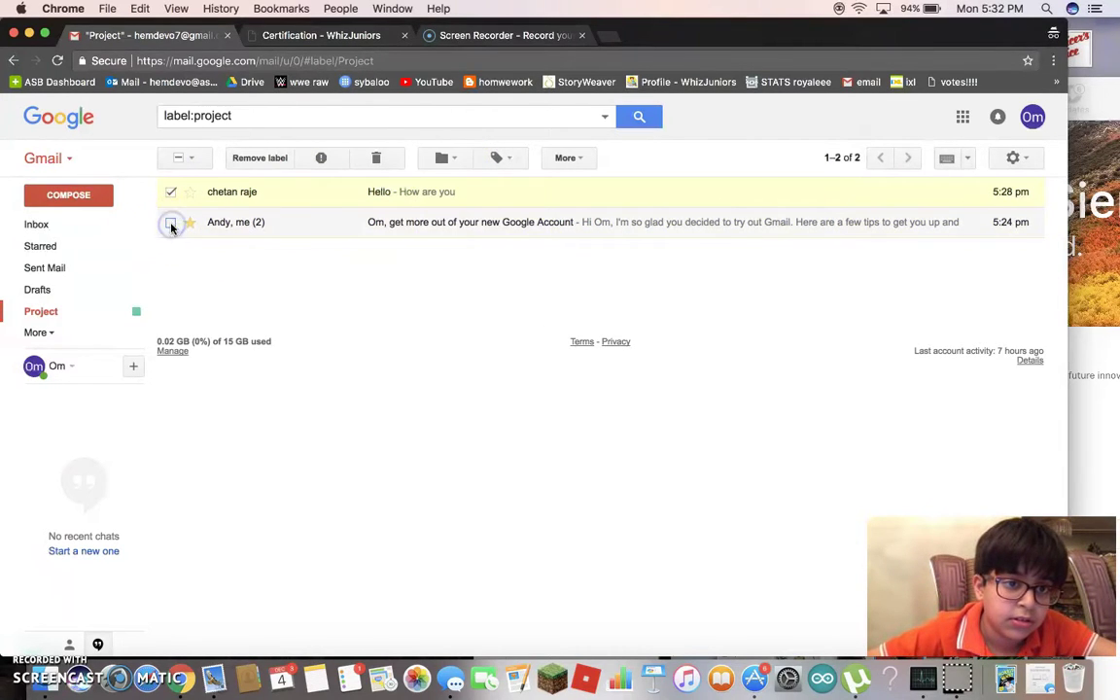
pyautogui.click(442, 156)
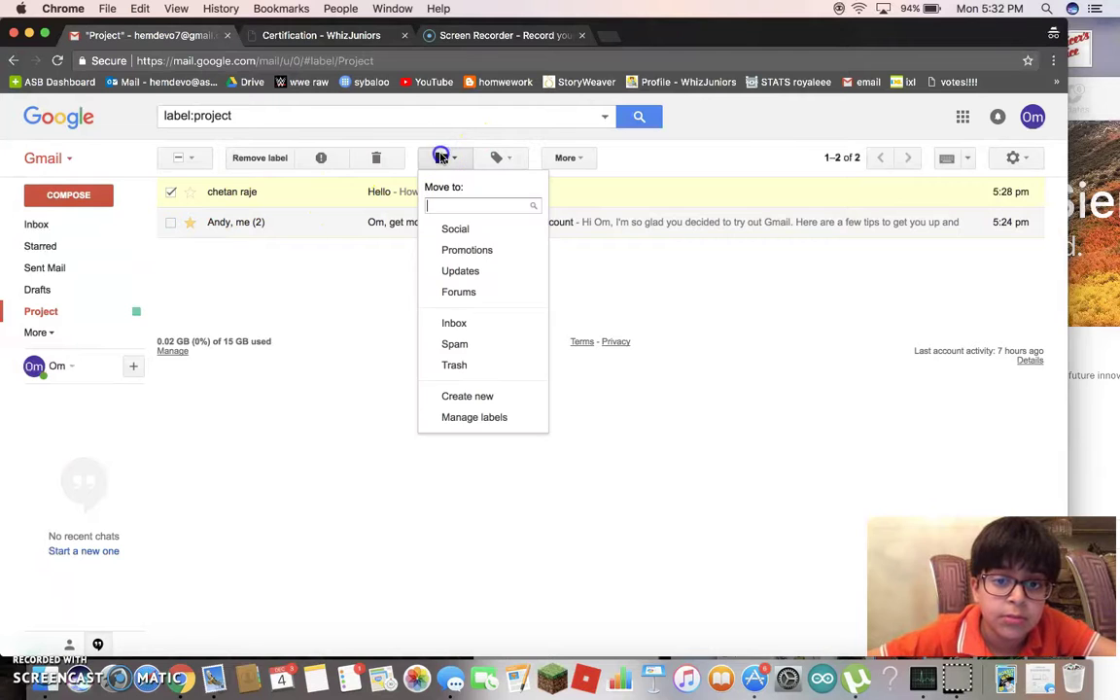
pyautogui.click(474, 323)
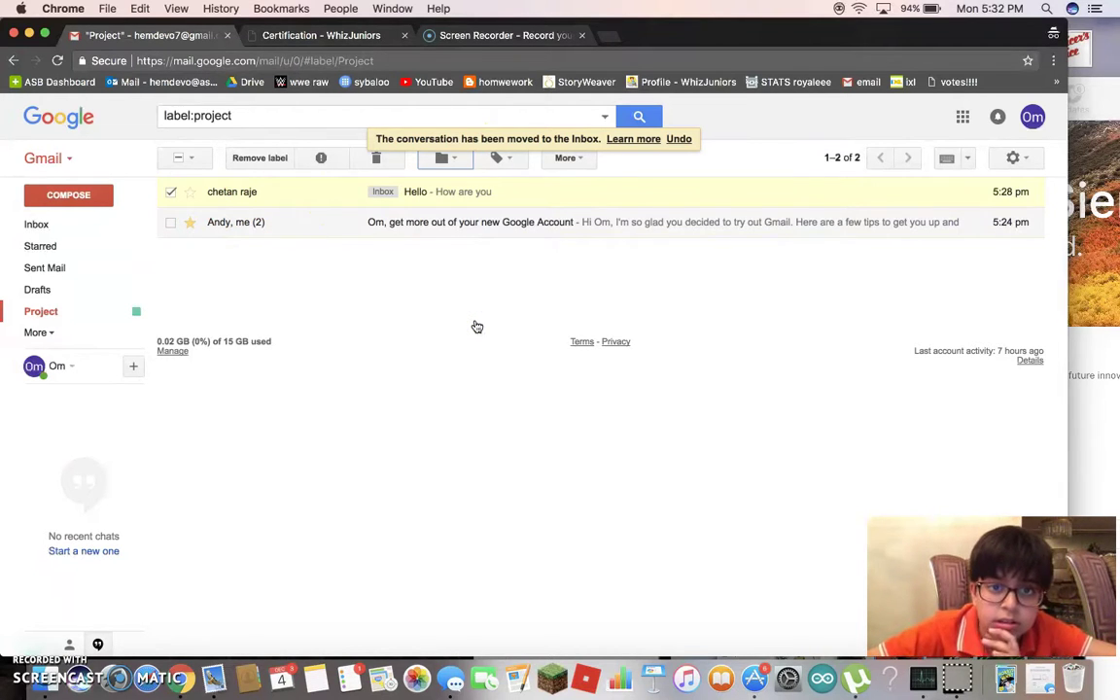
pyautogui.click(95, 222)
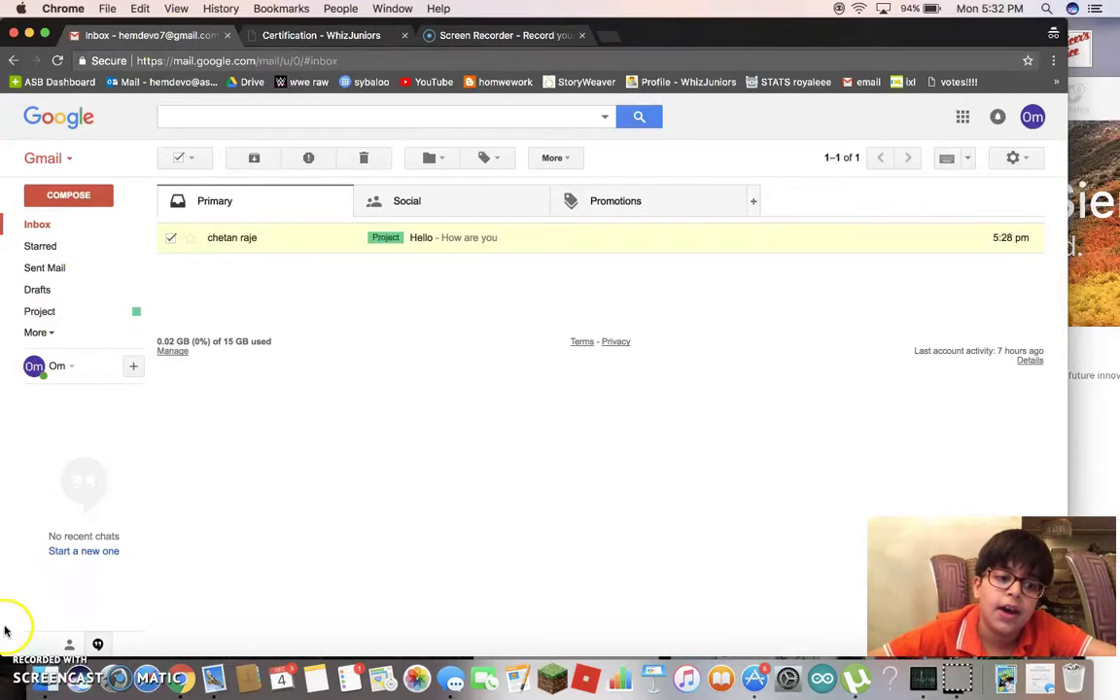
# Mark the Hello email in the inbox as unread, then glance at the certification instructions.
pyautogui.click(560, 158)
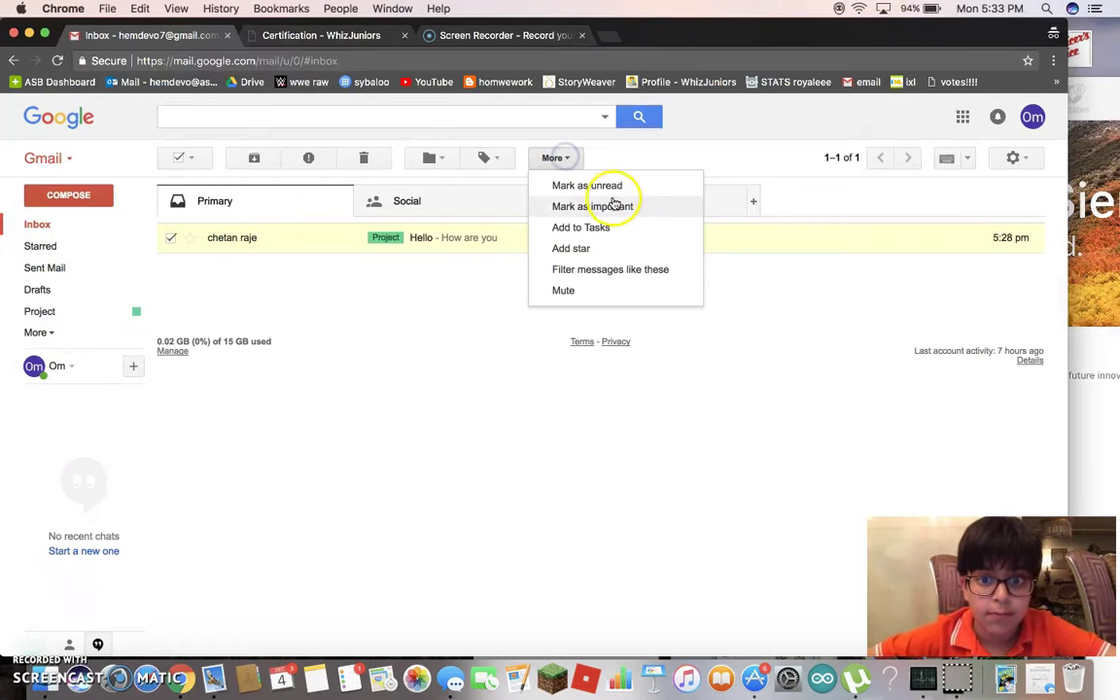
pyautogui.click(332, 239)
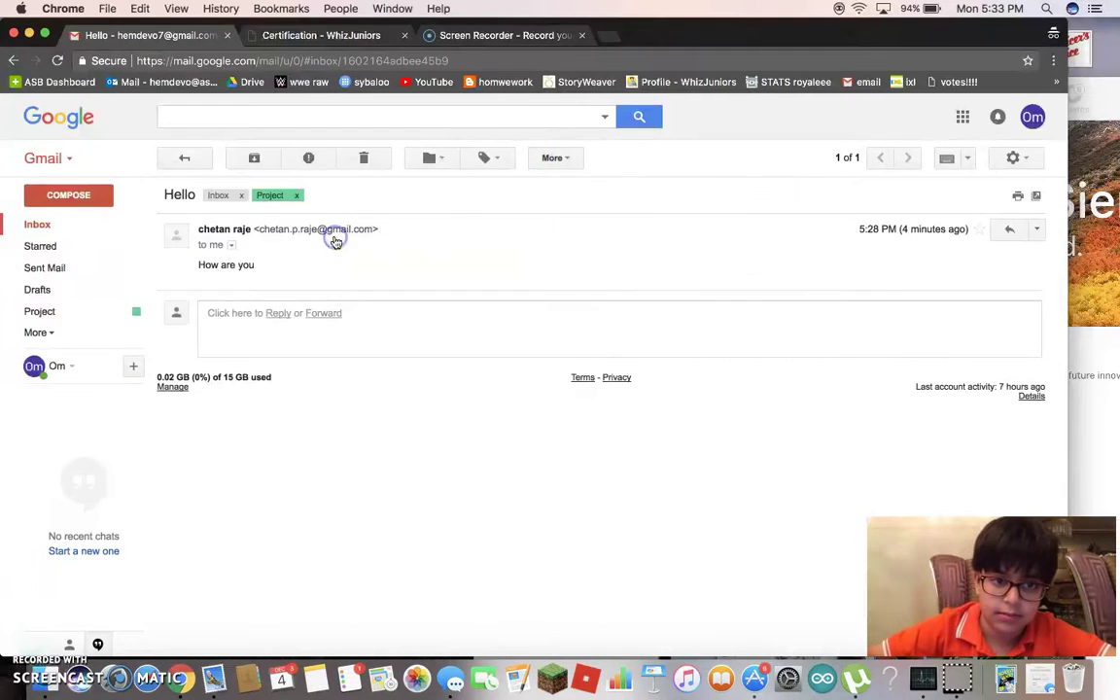
pyautogui.click(183, 158)
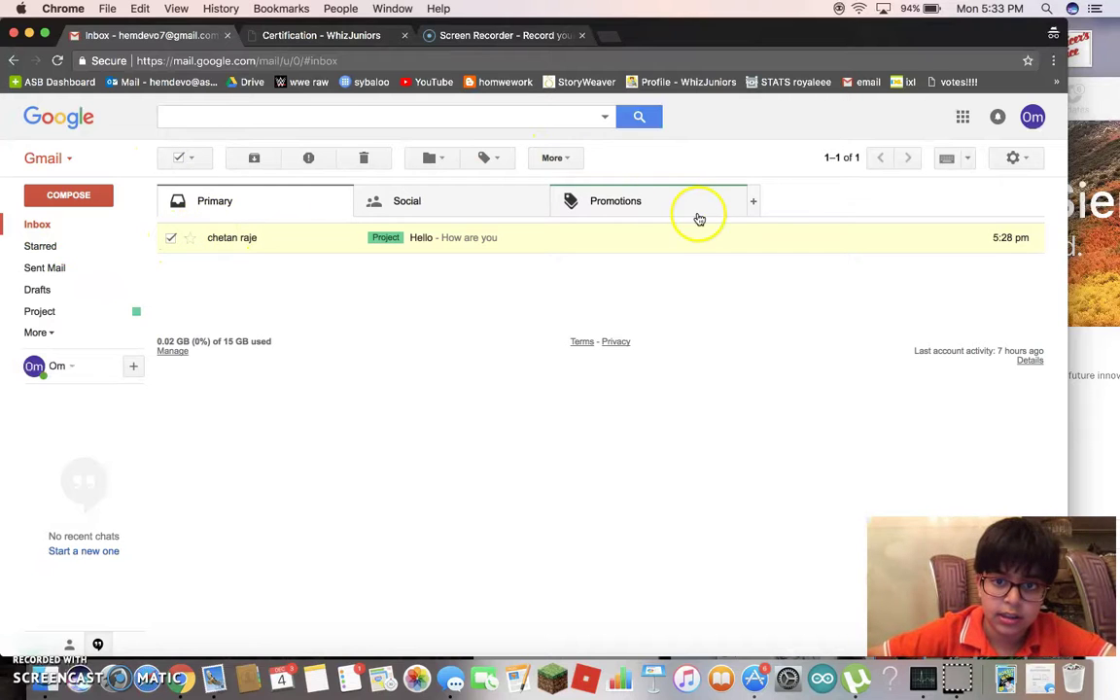
pyautogui.click(555, 157)
pyautogui.click(595, 186)
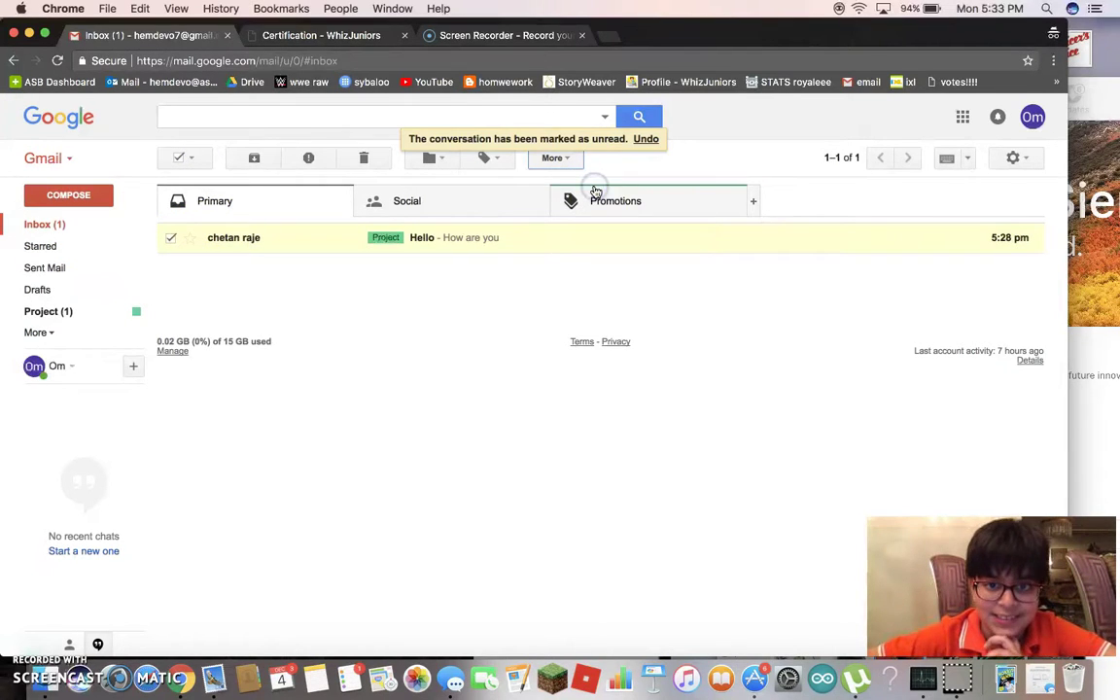
pyautogui.click(318, 34)
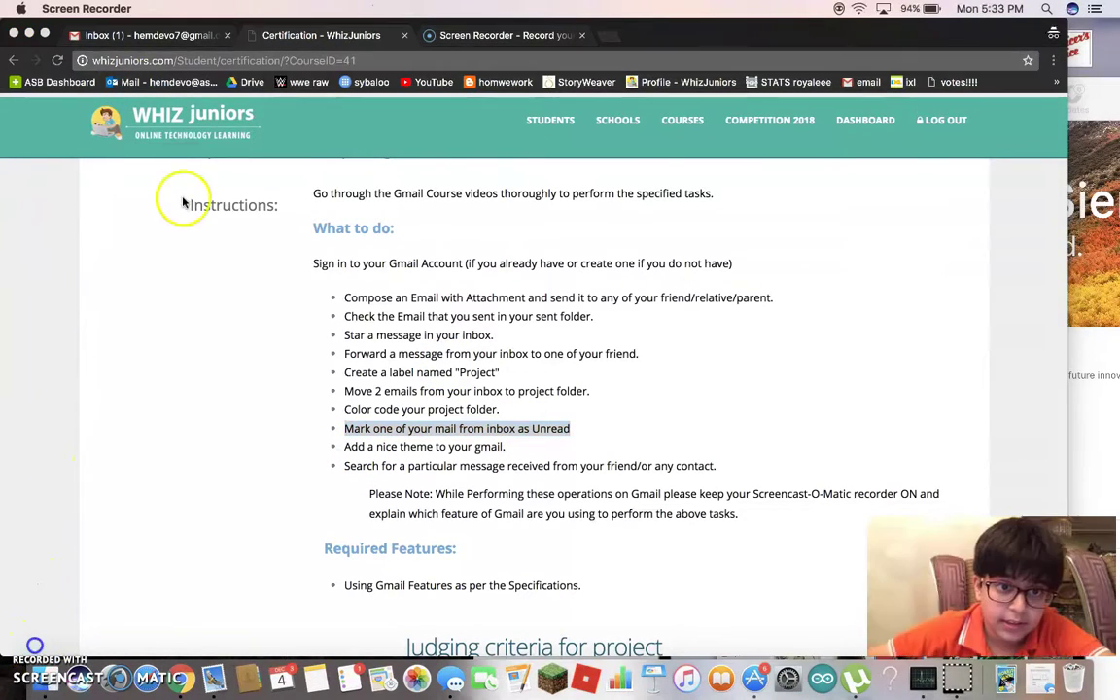
pyautogui.click(145, 35)
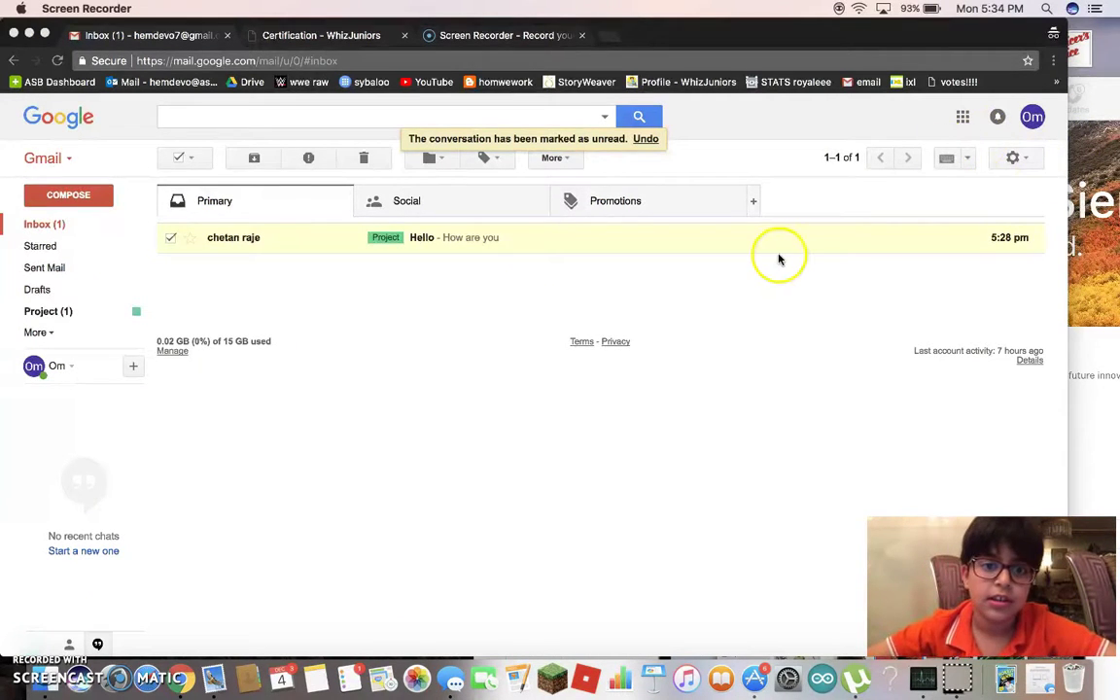
# Open Gmail's theme picker and browse the available themes.
pyautogui.click(1020, 157)
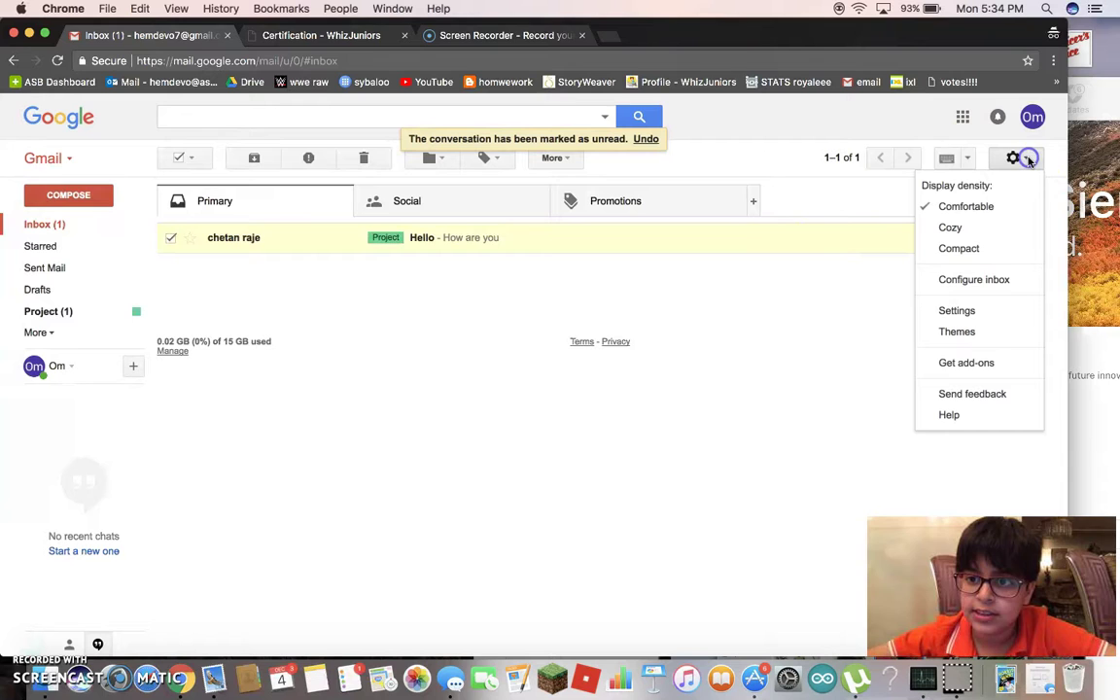
pyautogui.click(979, 333)
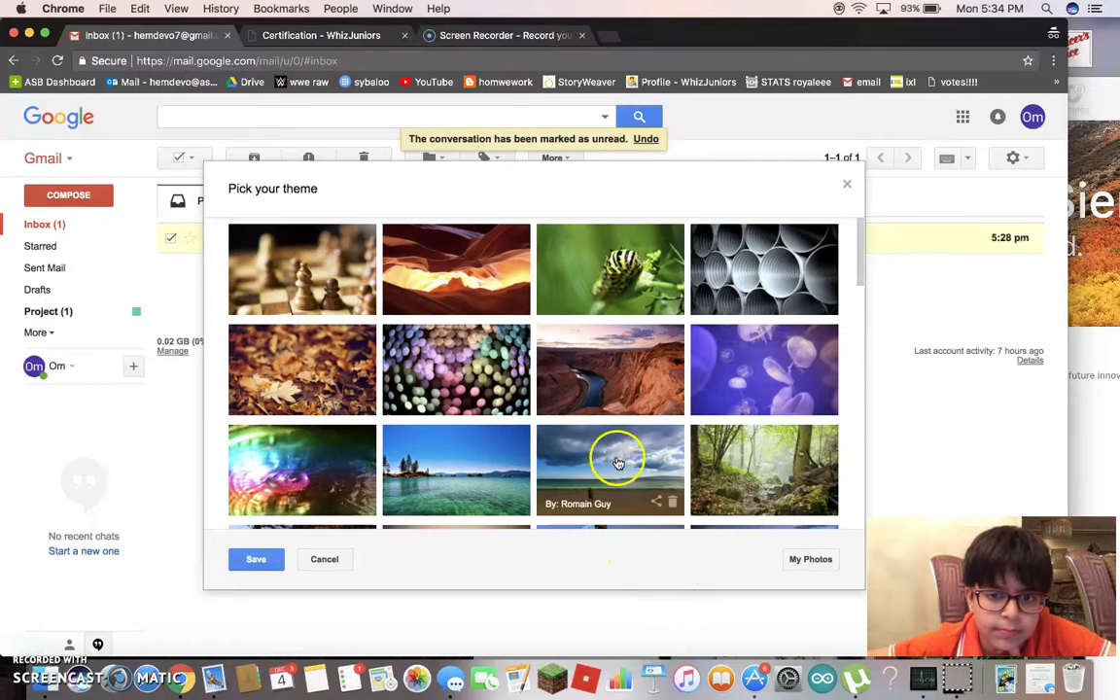
pyautogui.scroll(-1, 742, 338)
pyautogui.scroll(-1, 743, 337)
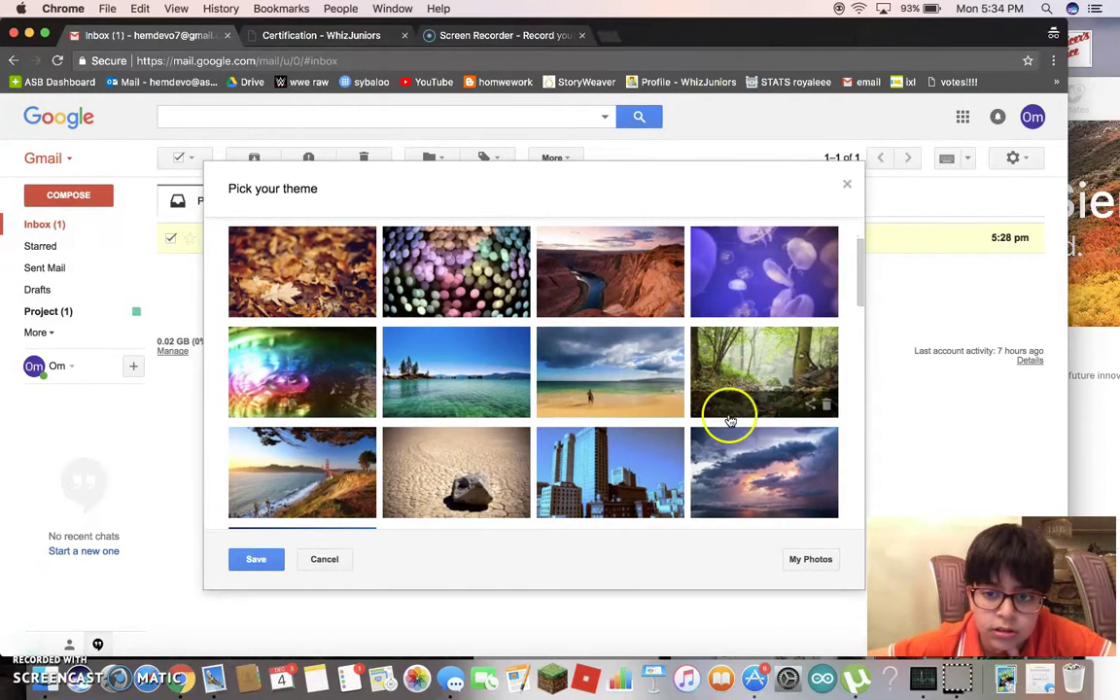
pyautogui.scroll(-3, 727, 416)
pyautogui.scroll(-1, 727, 420)
pyautogui.scroll(-3, 730, 420)
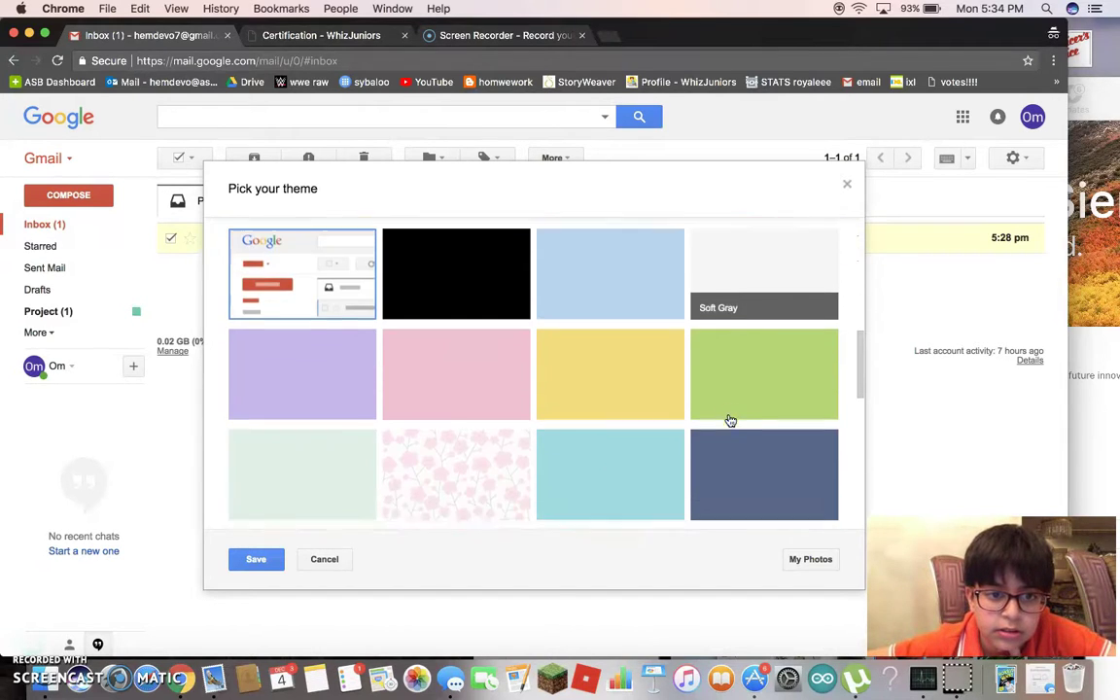
pyautogui.scroll(-1, 730, 420)
pyautogui.scroll(1, 729, 420)
pyautogui.scroll(3, 730, 420)
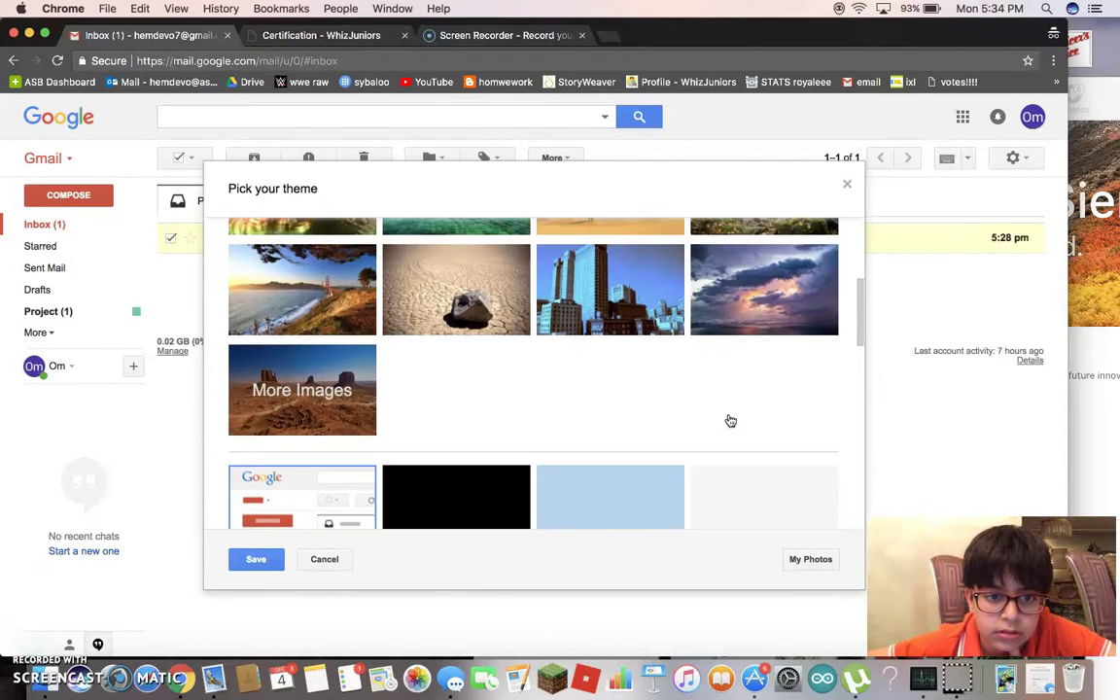
# Choose the rainbow water-drop photo from More Images and save it as the inbox theme.
pyautogui.click(313, 402)
pyautogui.scroll(2, 458, 385)
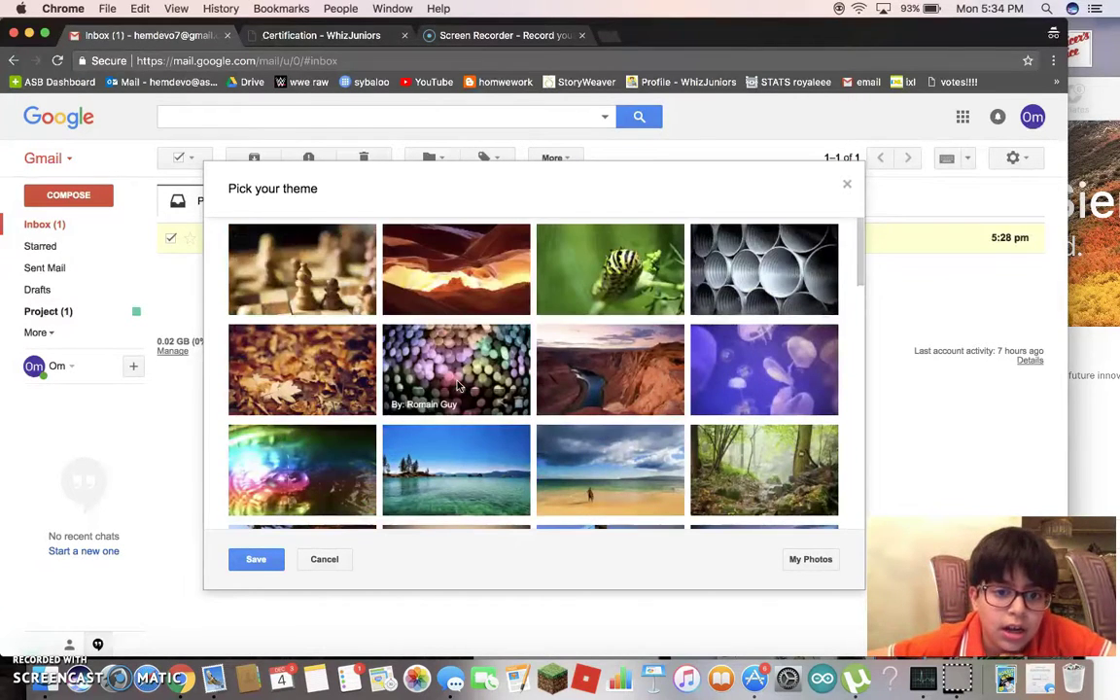
pyautogui.scroll(-1, 460, 386)
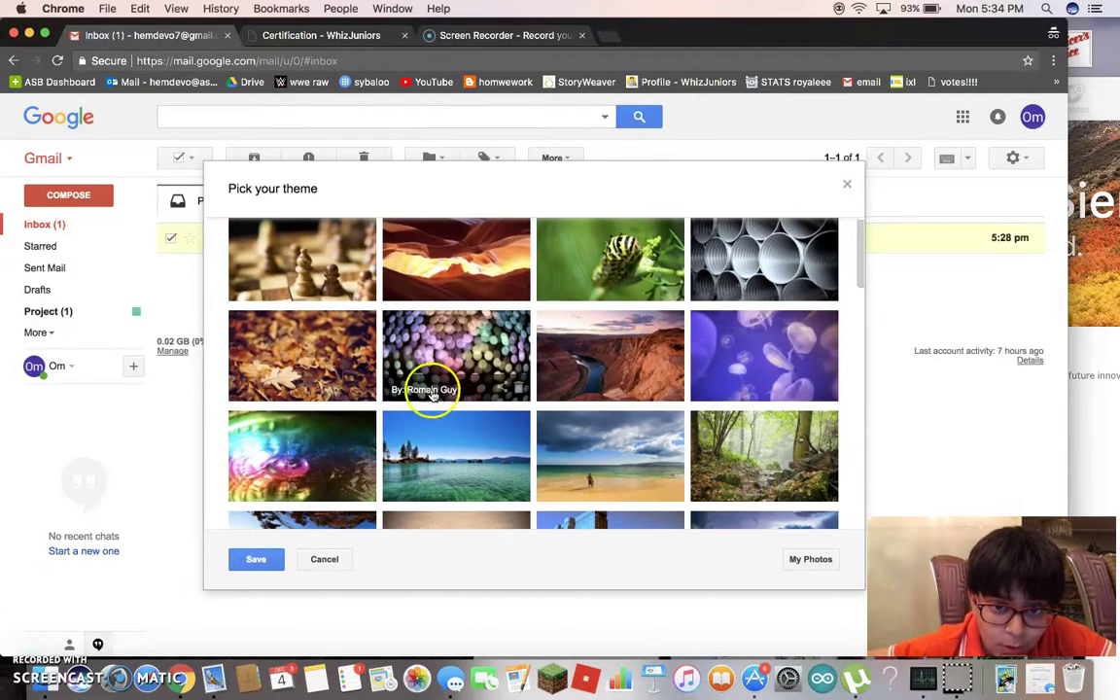
pyautogui.click(297, 457)
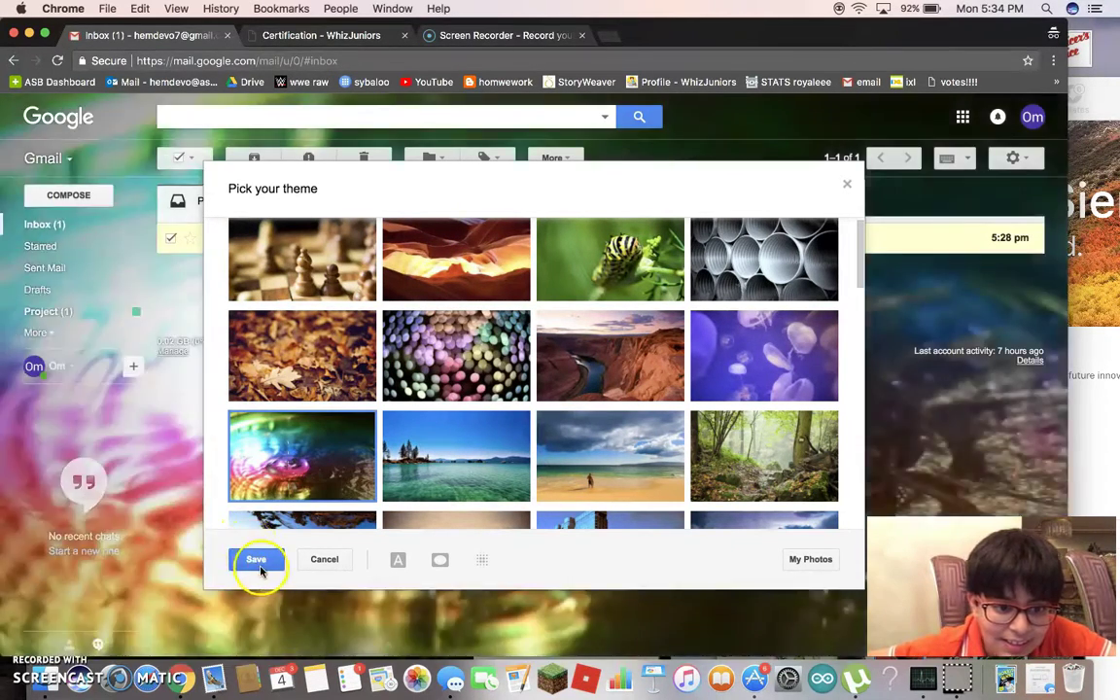
pyautogui.click(255, 561)
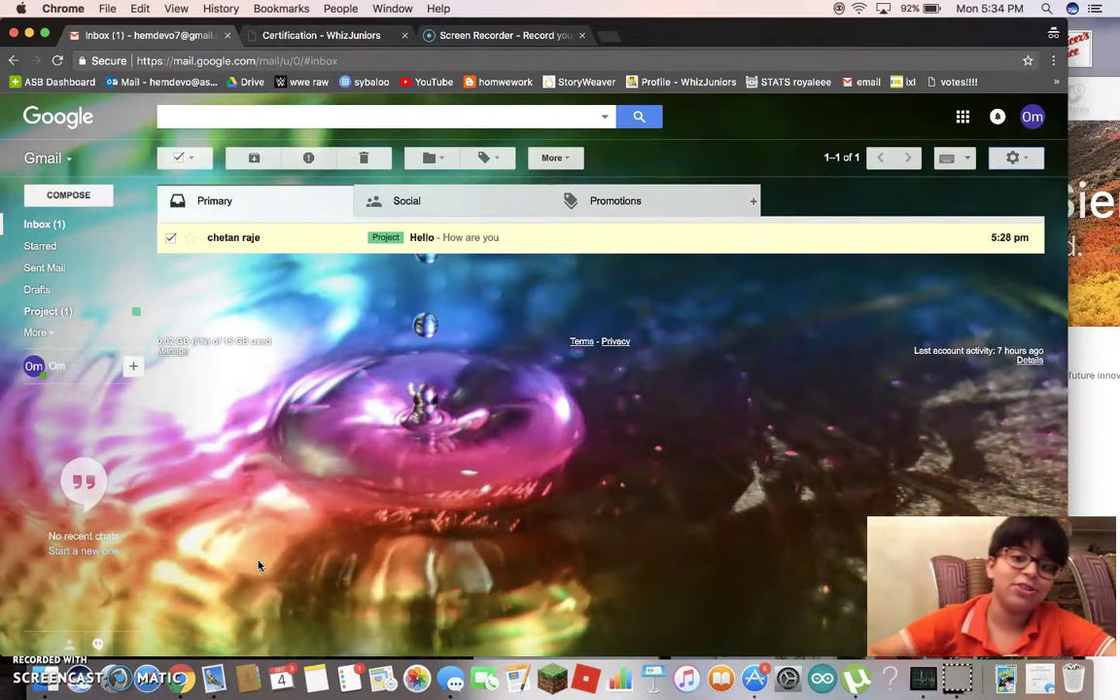
pyautogui.moveTo(424, 429)
pyautogui.mouseDown()
pyautogui.moveTo(417, 468)
pyautogui.moveTo(429, 423)
pyautogui.mouseUp()
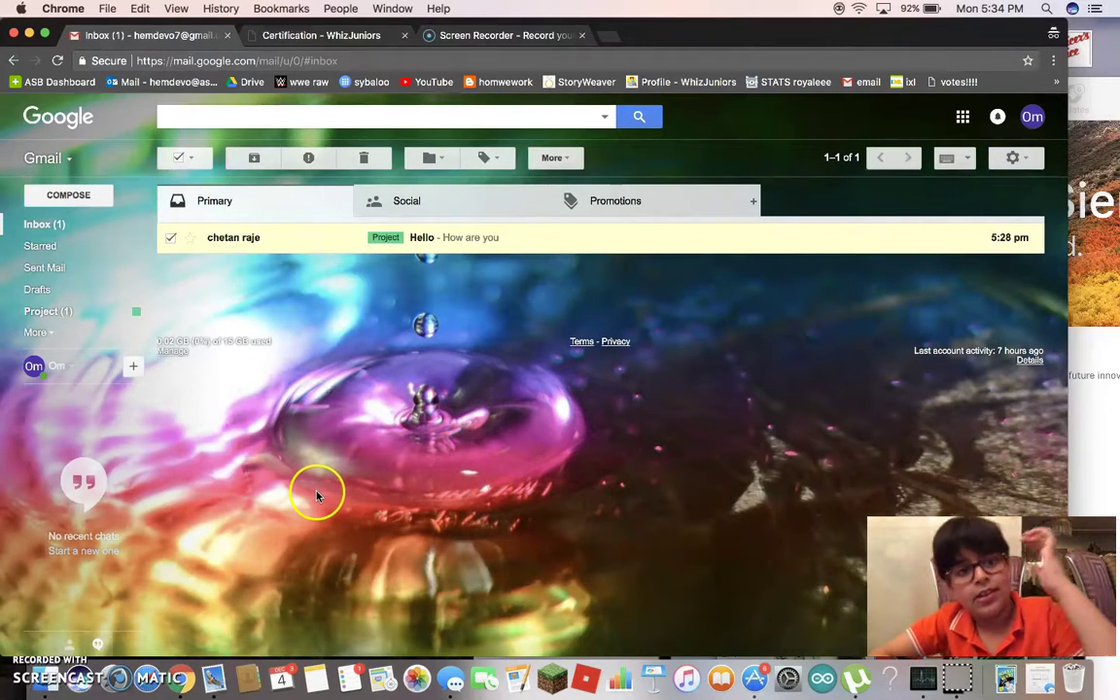
# Highlight the 'Search for a particular message' task on the WhizJuniors instructions list.
pyautogui.click(367, 33)
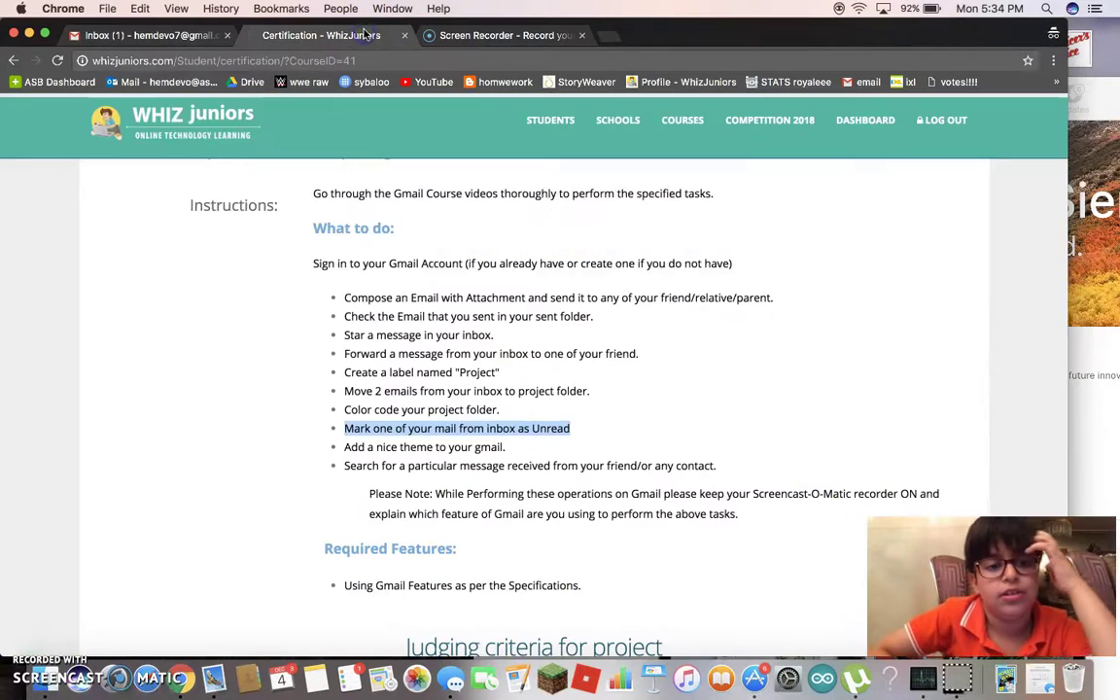
pyautogui.click(484, 453)
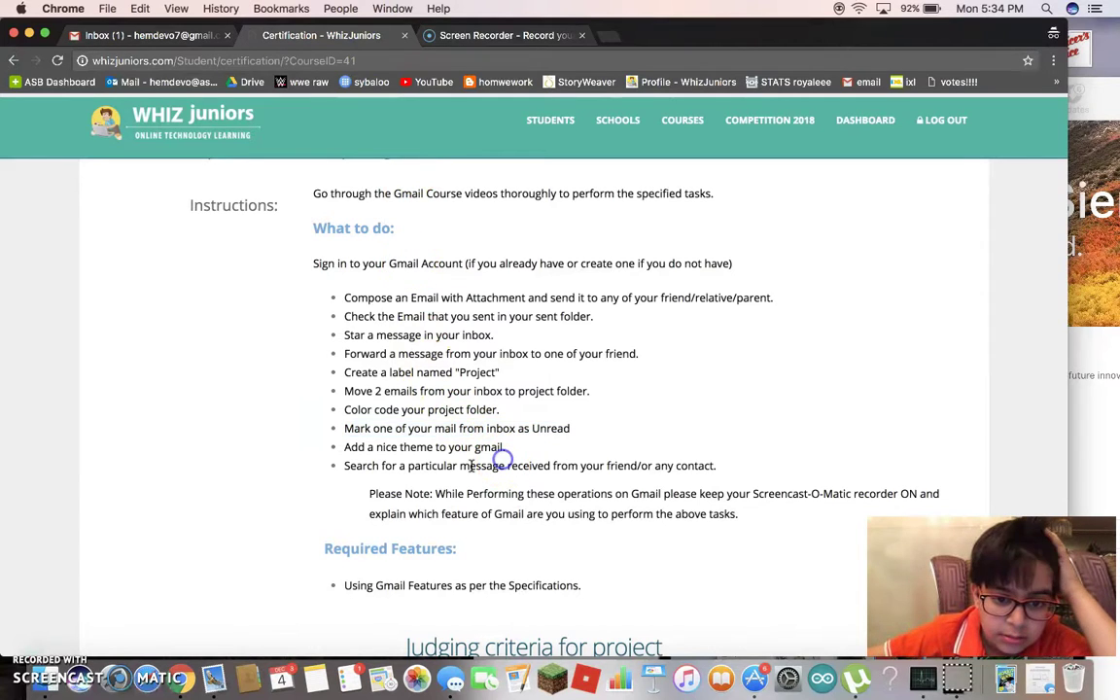
pyautogui.moveTo(355, 466); pyautogui.dragTo(682, 464)
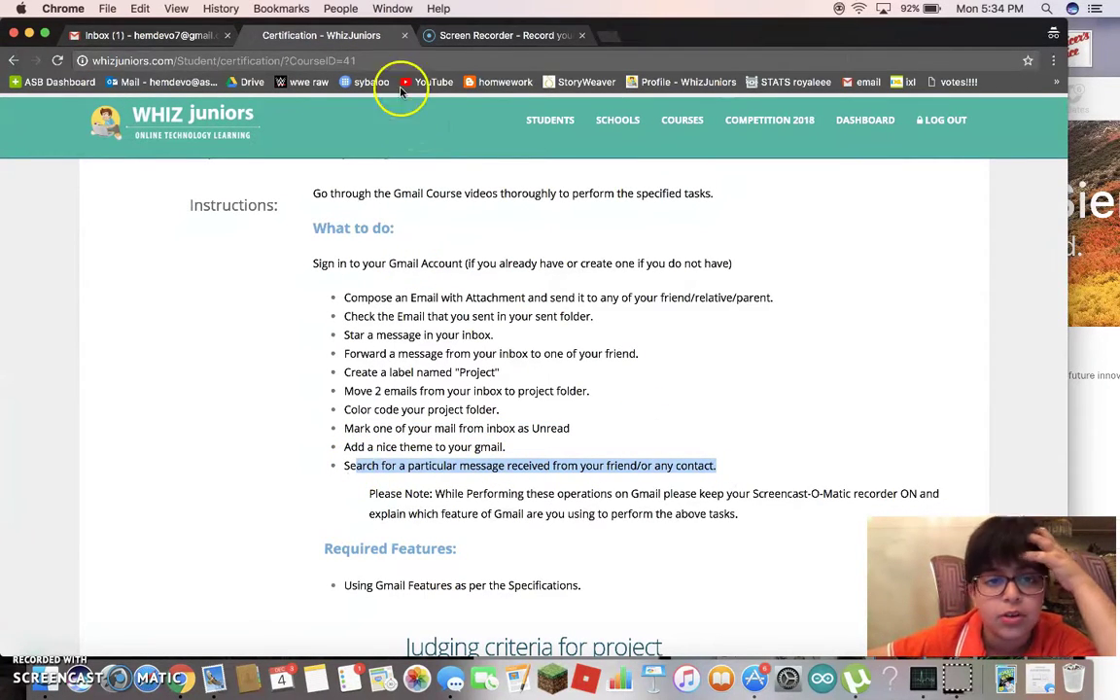
pyautogui.click(178, 35)
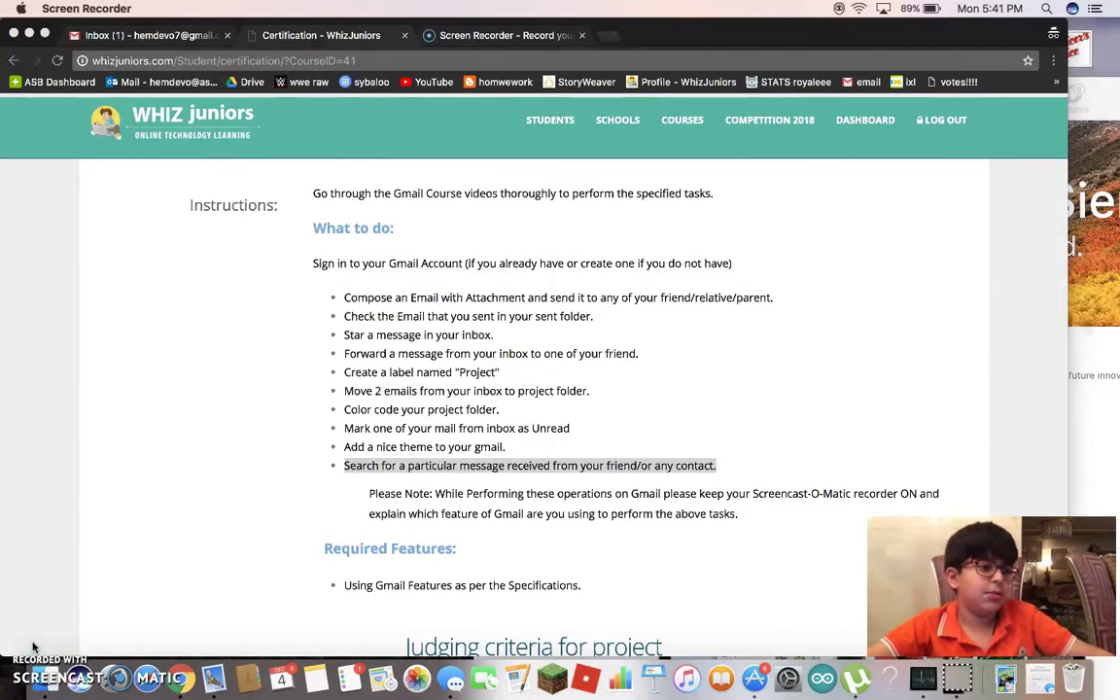
pyautogui.click(388, 457)
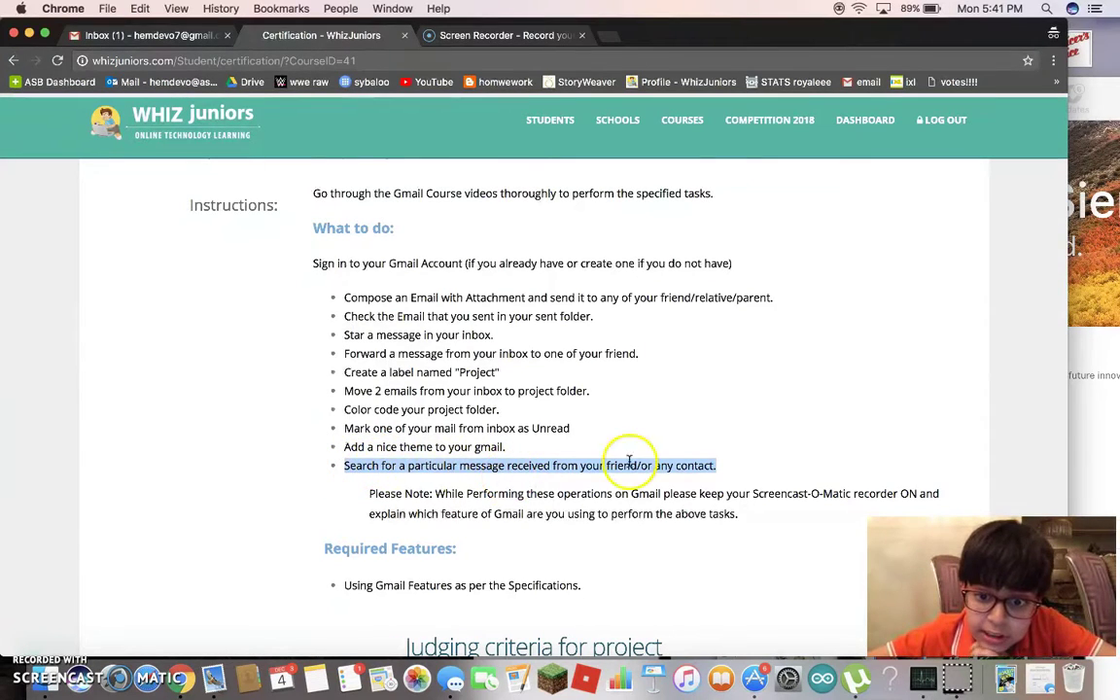
pyautogui.click(492, 35)
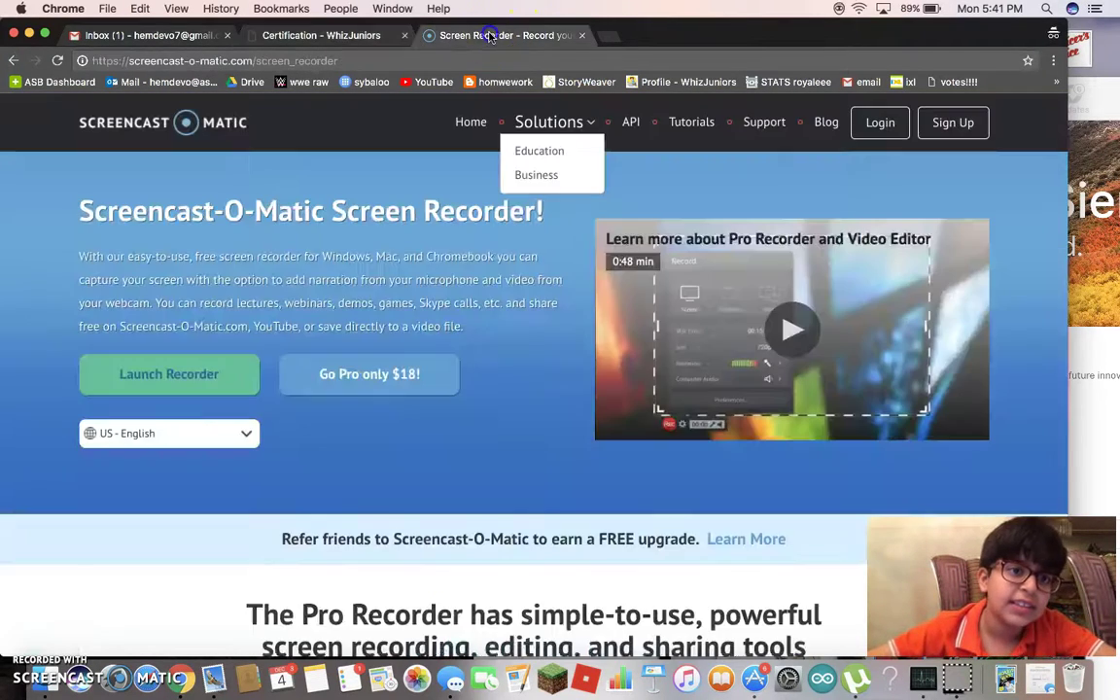
pyautogui.click(197, 37)
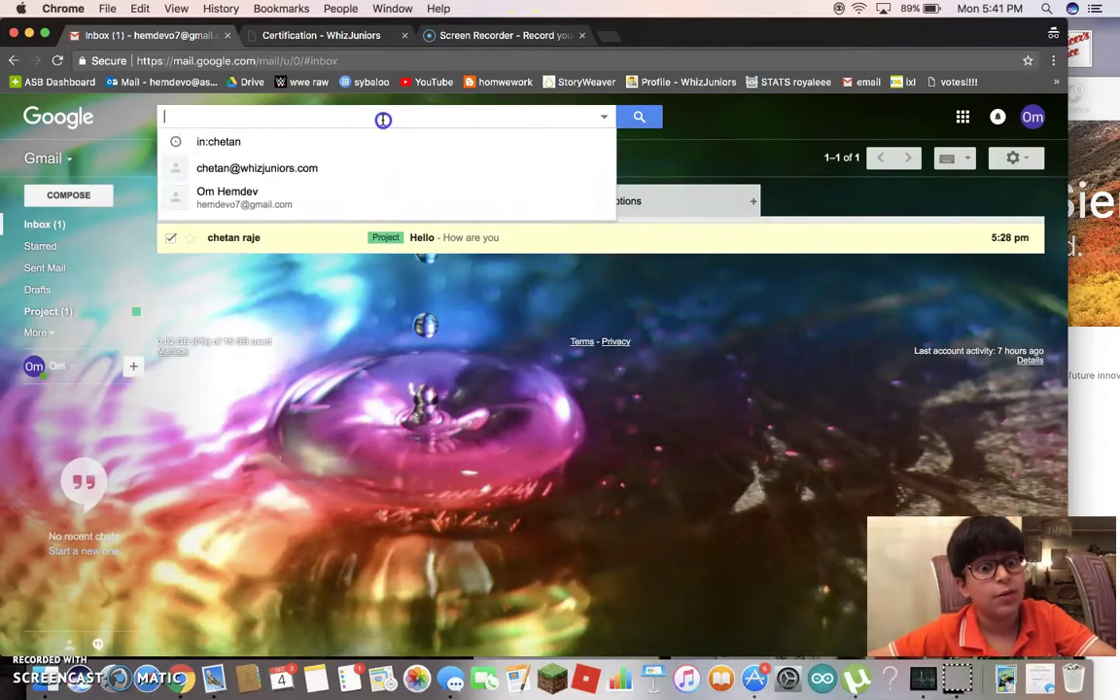
pyautogui.write('chetan')
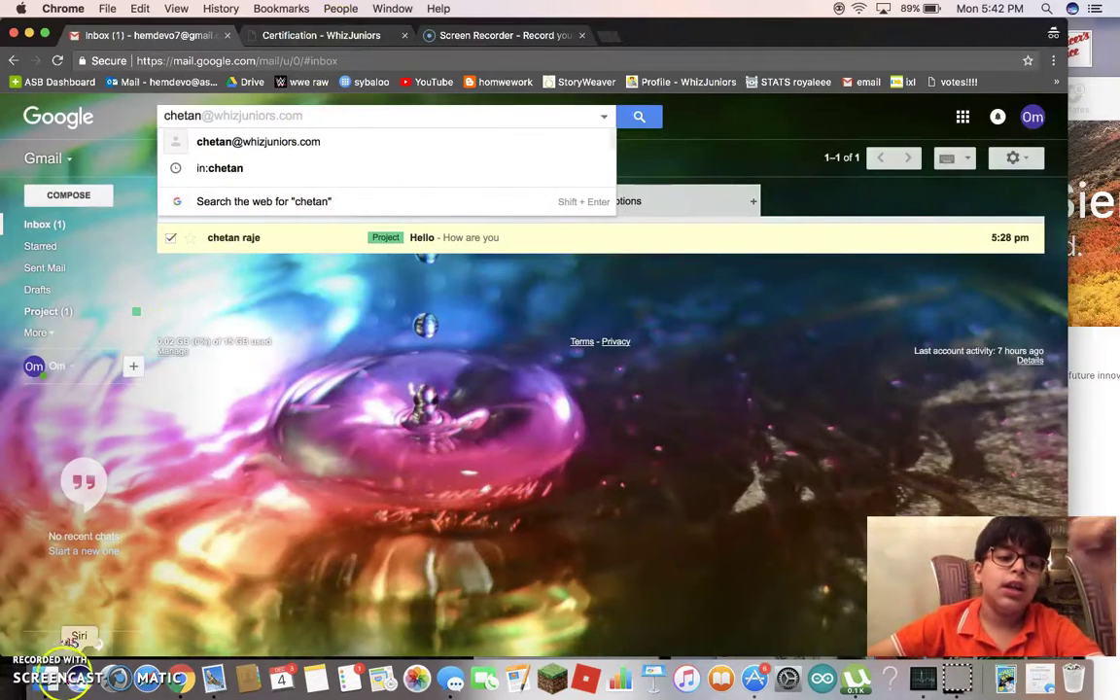
pyautogui.click(246, 120)
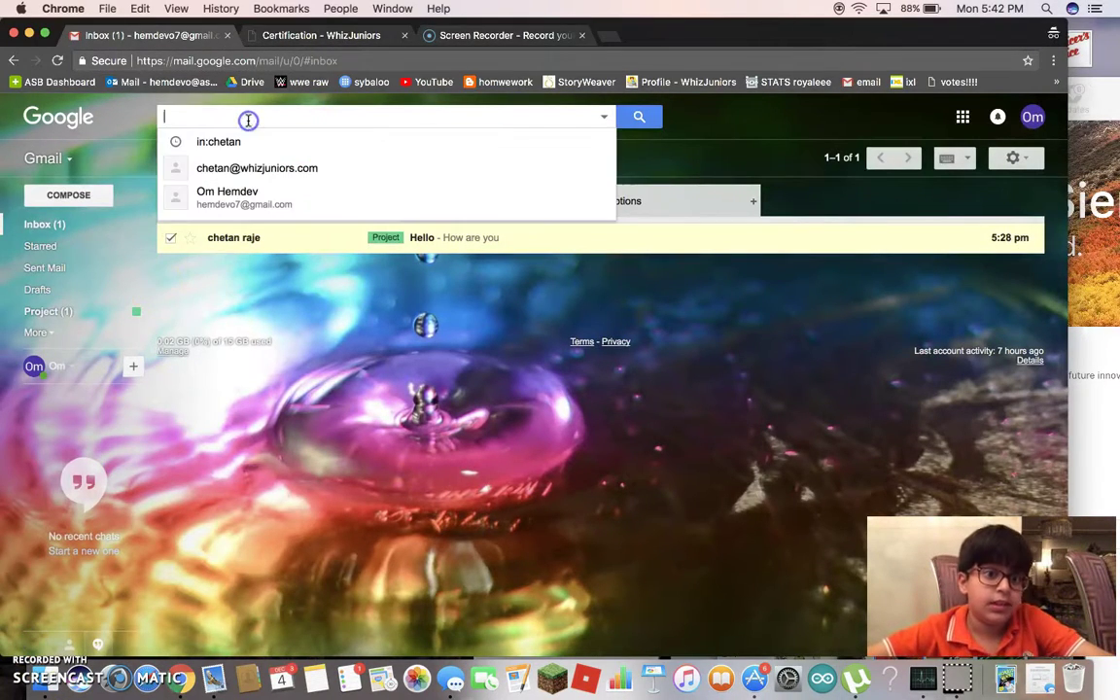
pyautogui.click(350, 34)
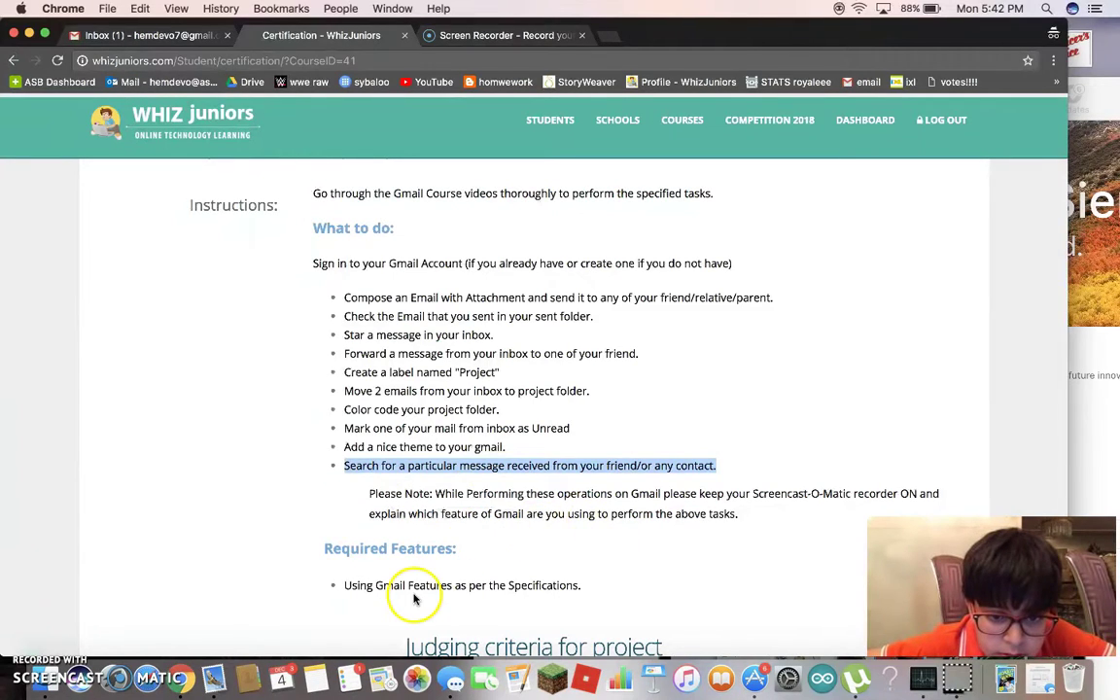
# Look over the WhizJuniors judging criteria, then return to the themed Gmail inbox.
pyautogui.scroll(-2, 413, 590)
pyautogui.scroll(-5, 413, 589)
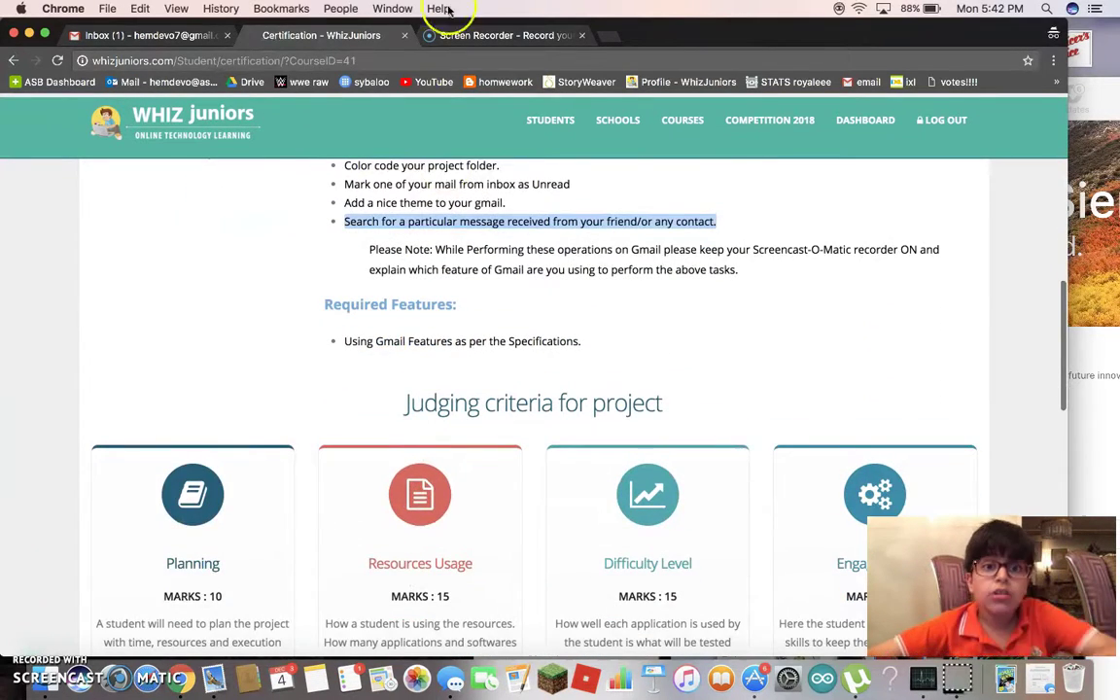
pyautogui.click(137, 35)
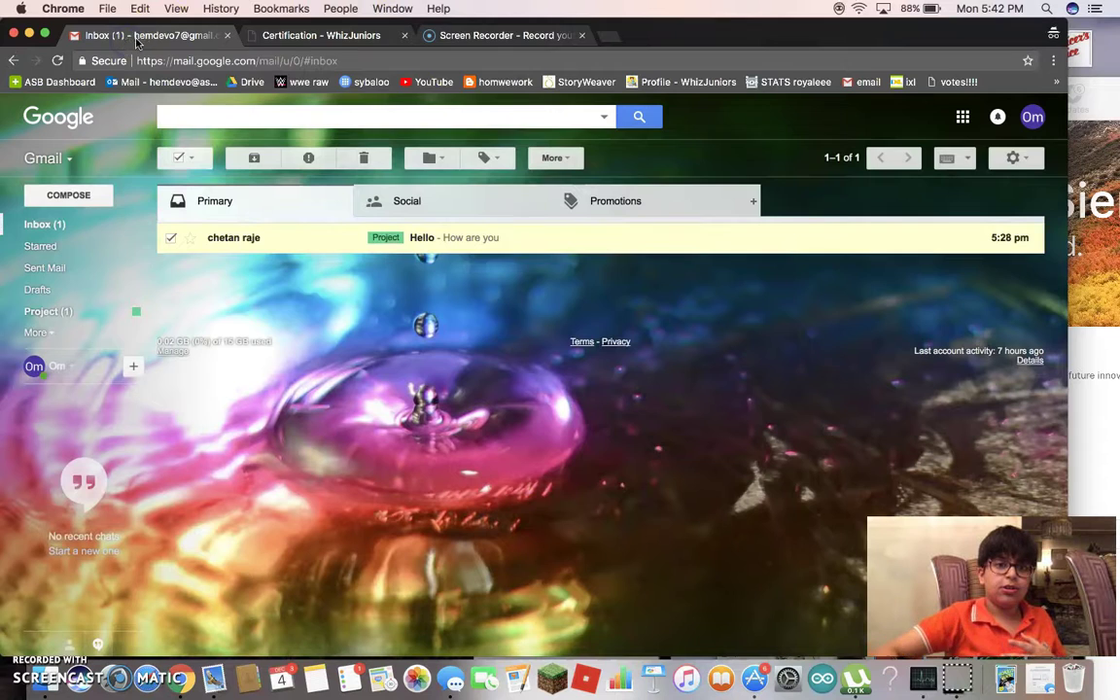